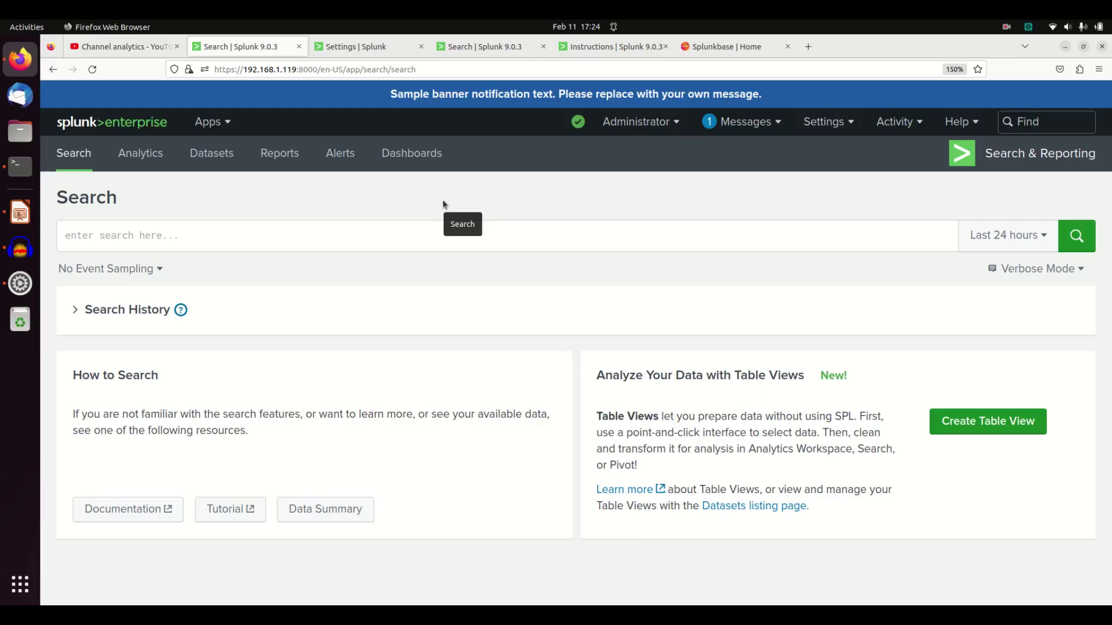
# Search Splunkbase for 'welcom' and open the Welcome Page Creator App for Splunk (3.0.1) listing
pyautogui.click(237, 240)
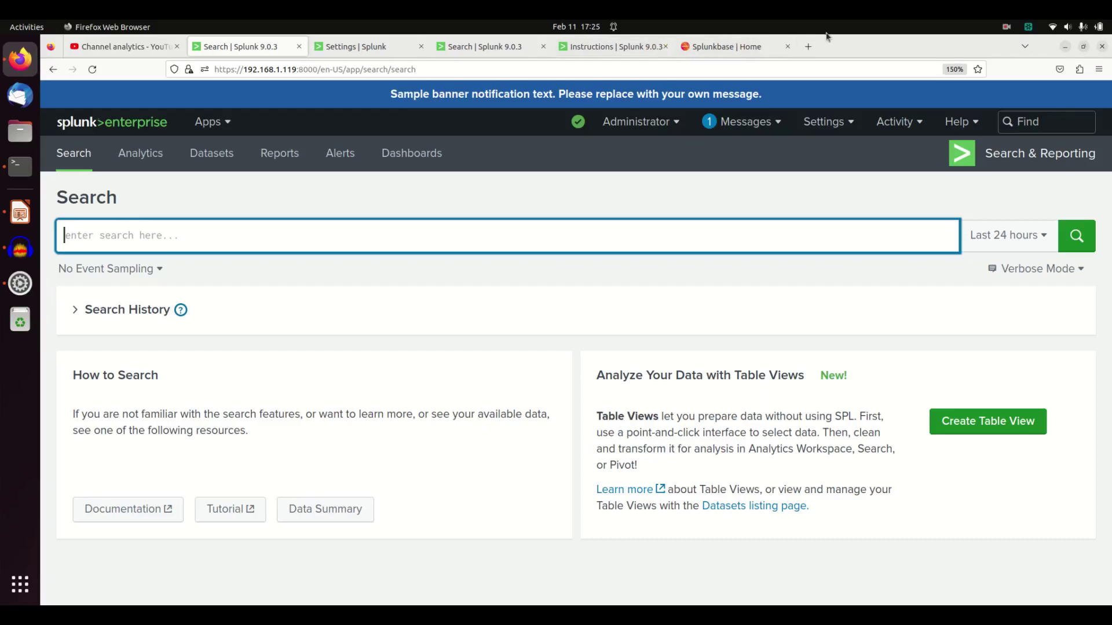
pyautogui.click(755, 52)
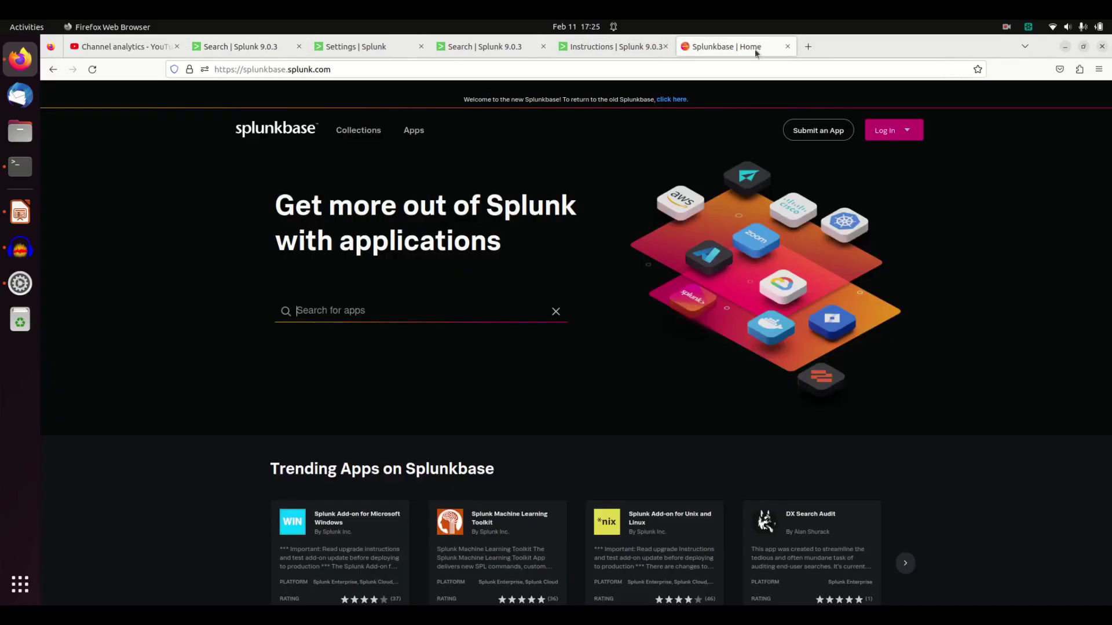
pyautogui.click(325, 310)
pyautogui.write('welcom')
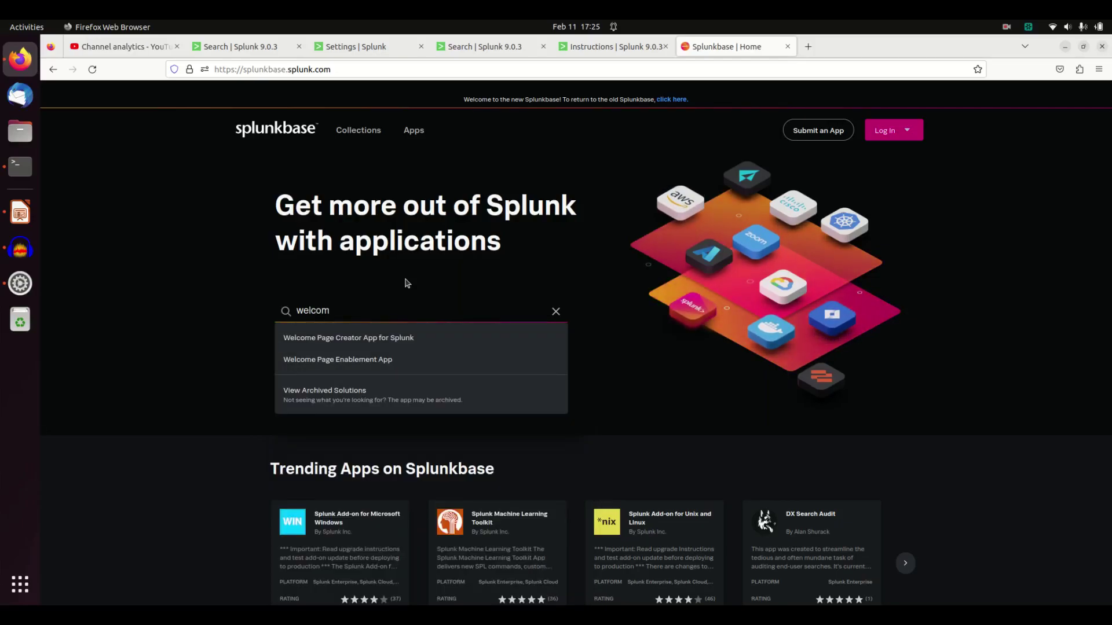
pyautogui.click(371, 340)
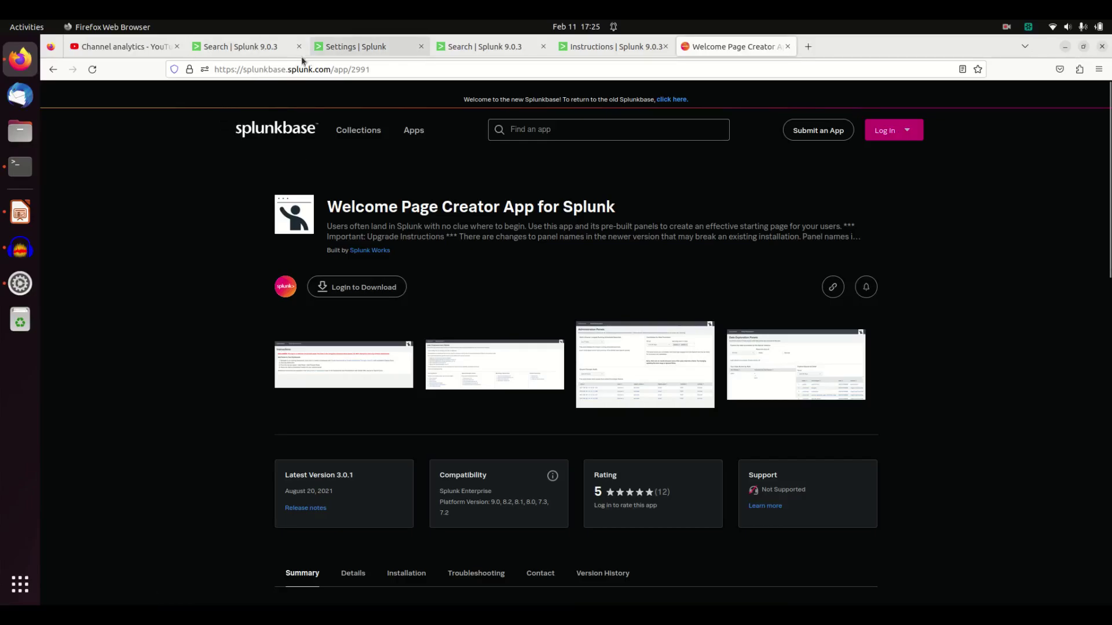
# Open the Welcome To Splunk dashboard from the L.A.M.E. training app's Dashboards list
pyautogui.click(259, 56)
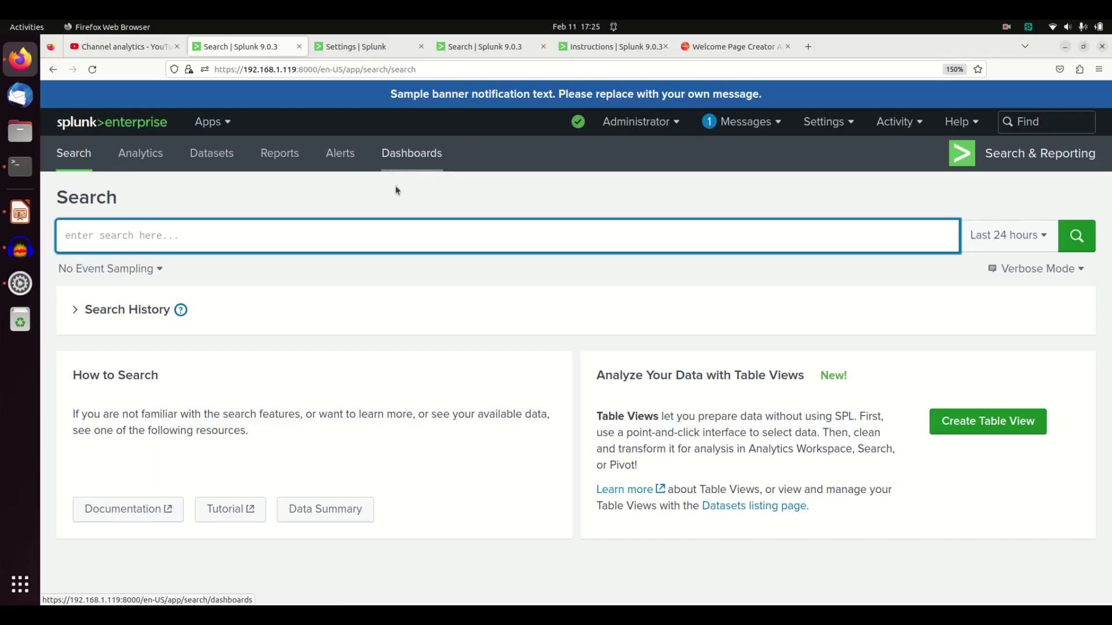
pyautogui.click(408, 154)
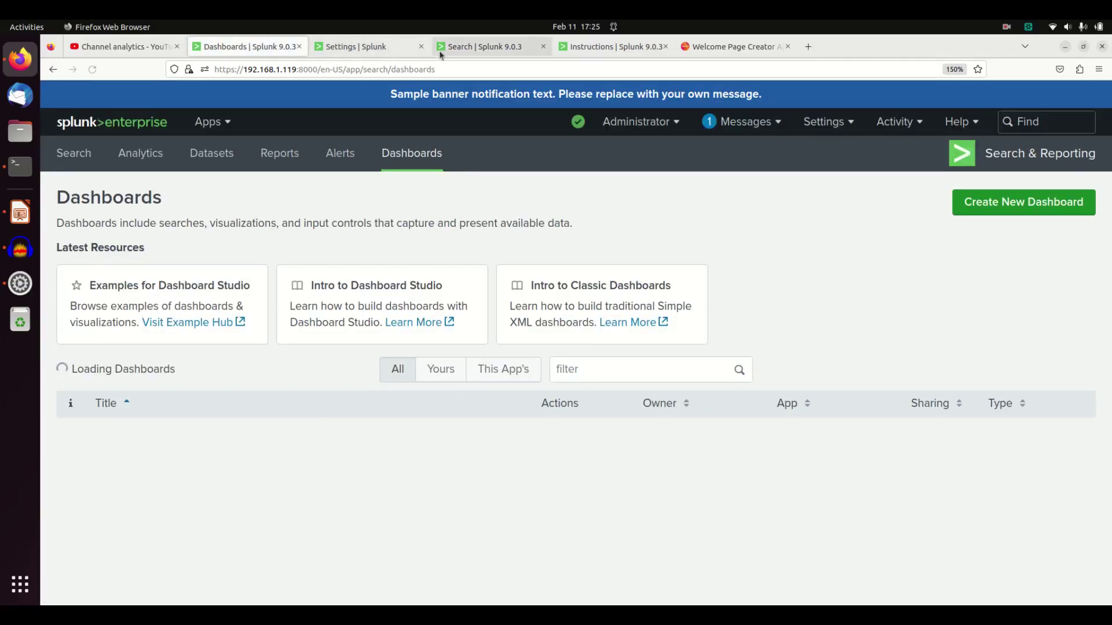
pyautogui.click(441, 51)
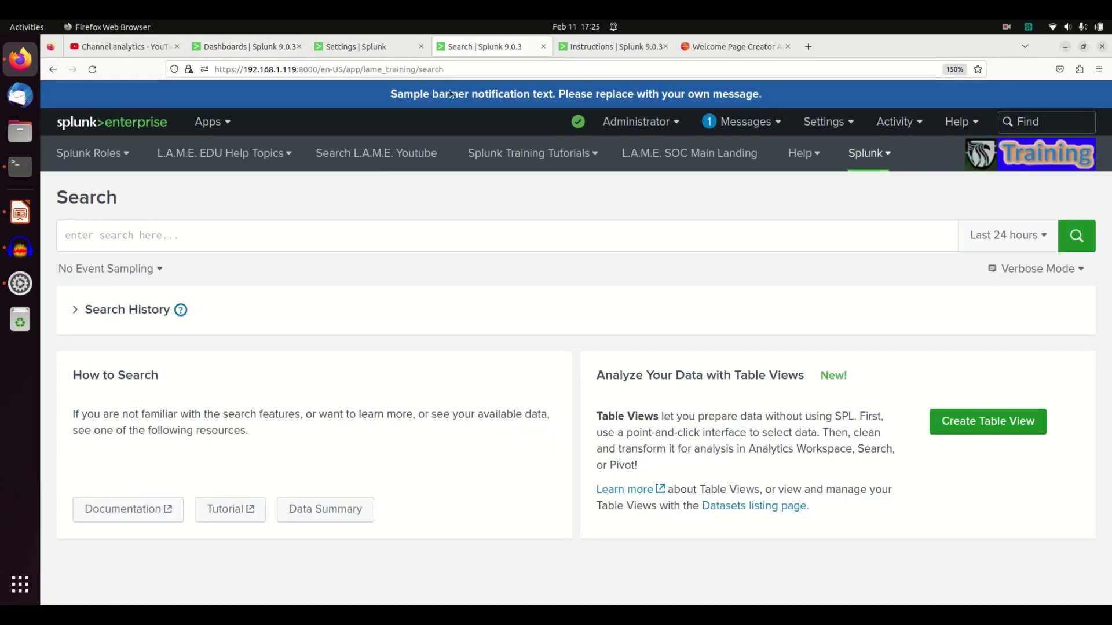
pyautogui.click(866, 153)
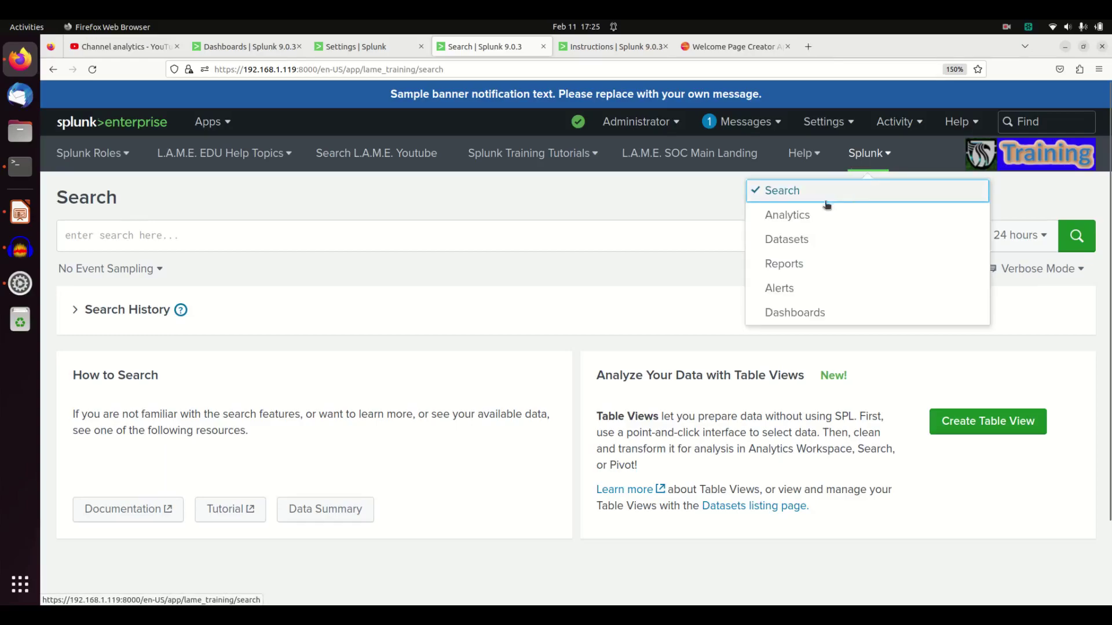
pyautogui.click(790, 317)
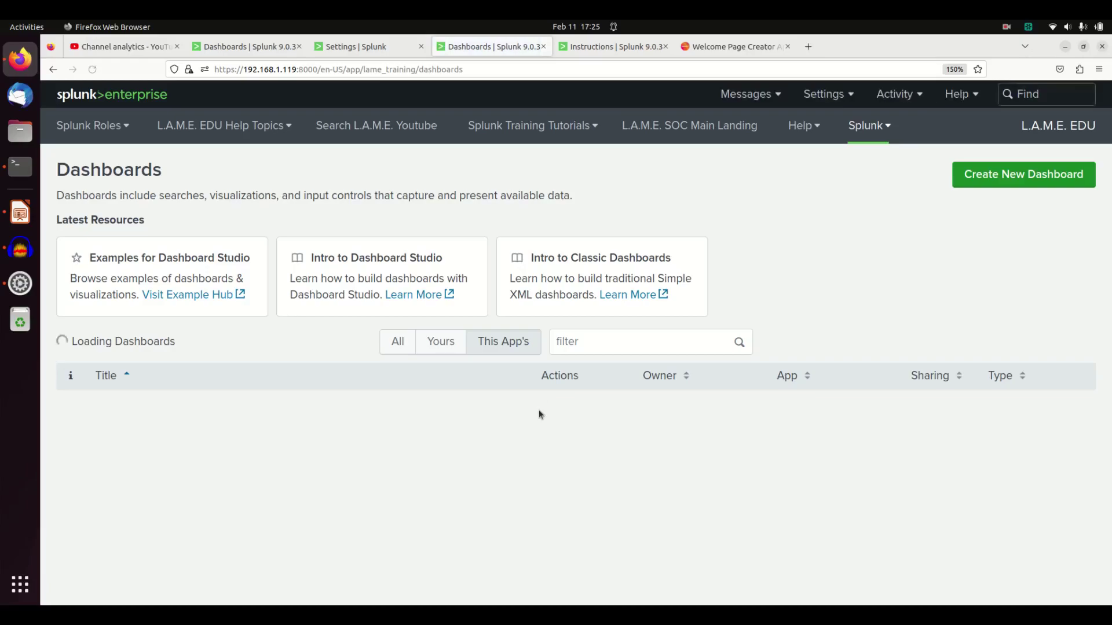
pyautogui.scroll(-15, 481, 448)
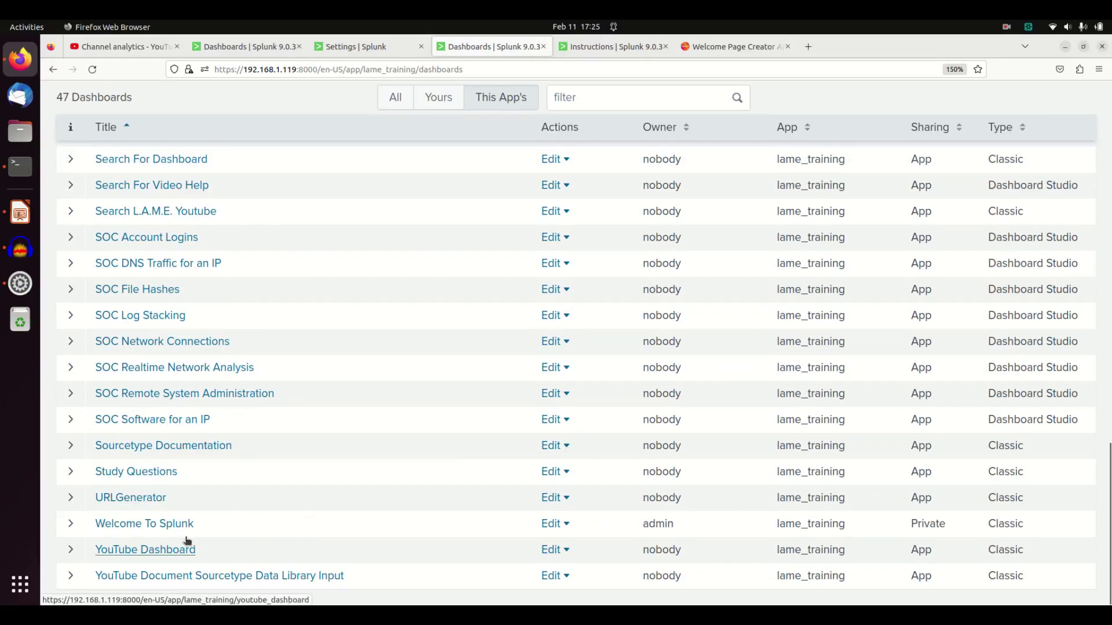
pyautogui.click(162, 524)
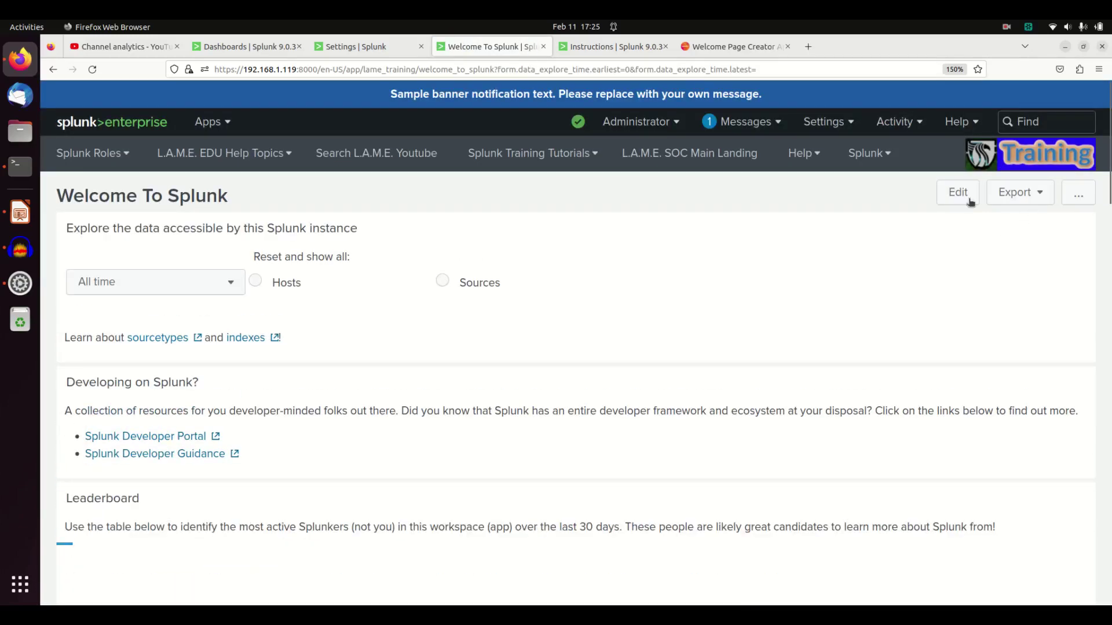
# In edit mode, delete the data exploration, Developing on Splunk?, Leaderboard, Most Popular Dashboards and Top 5 Things panels
pyautogui.click(970, 201)
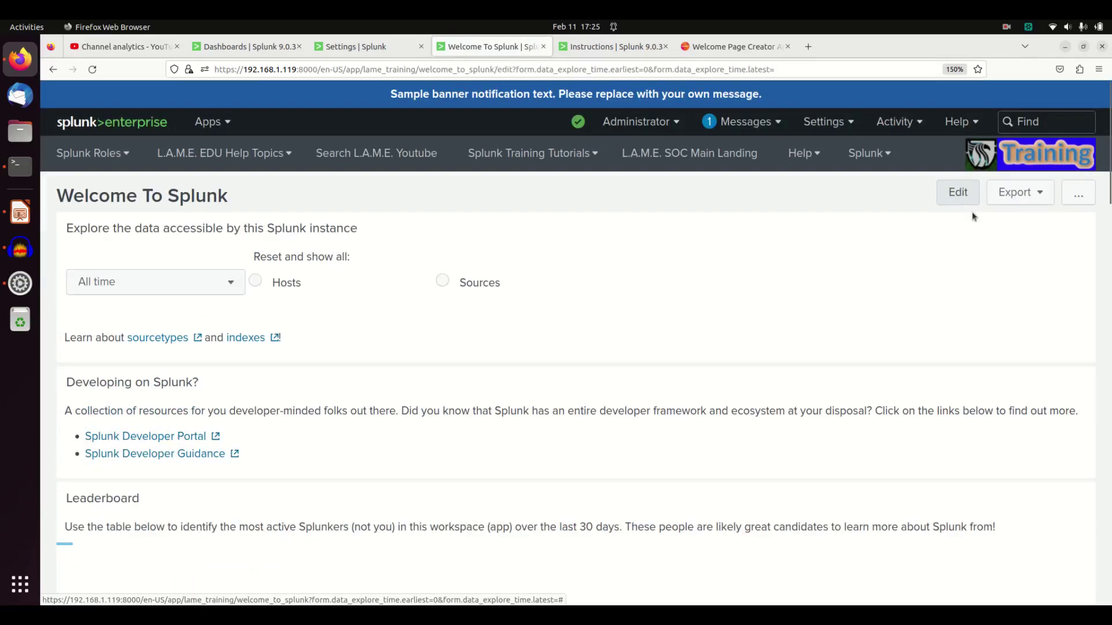
pyautogui.click(1090, 357)
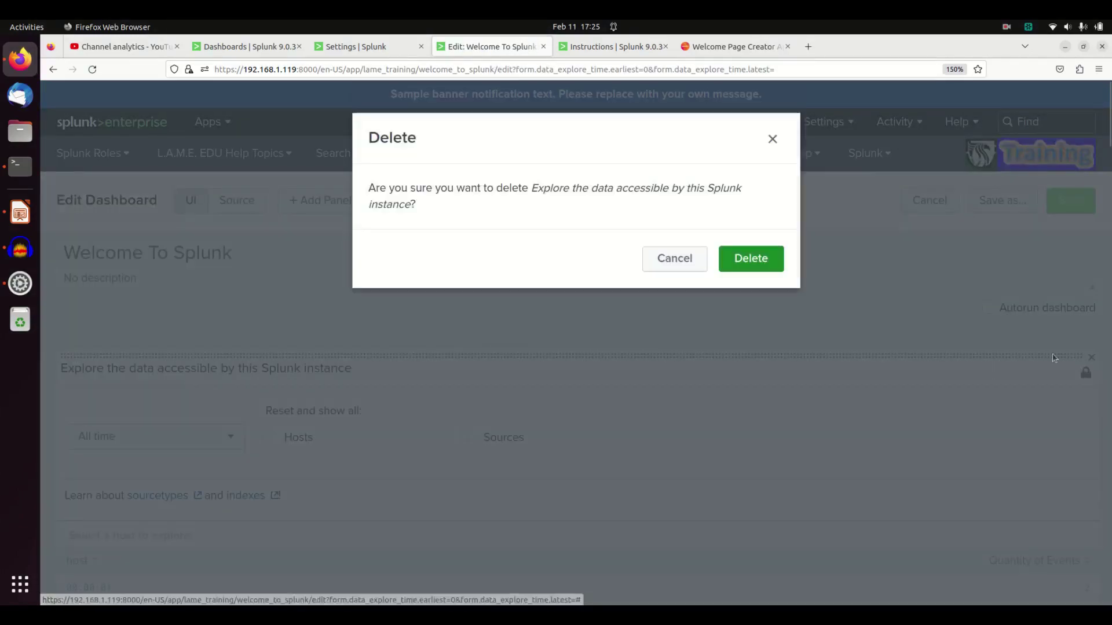
pyautogui.click(751, 258)
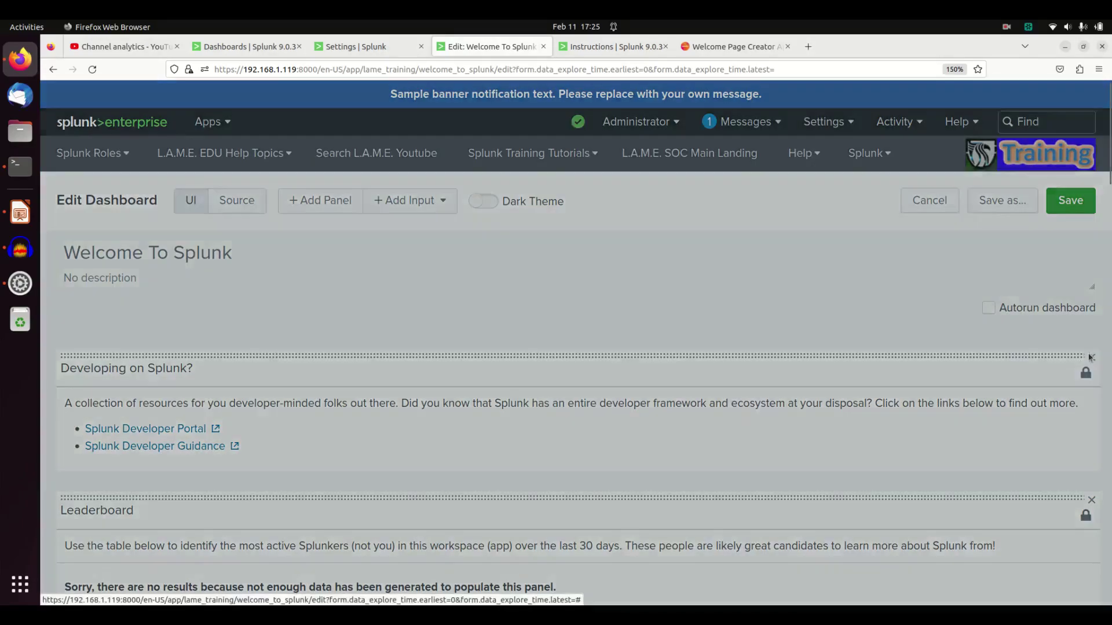
pyautogui.click(1089, 357)
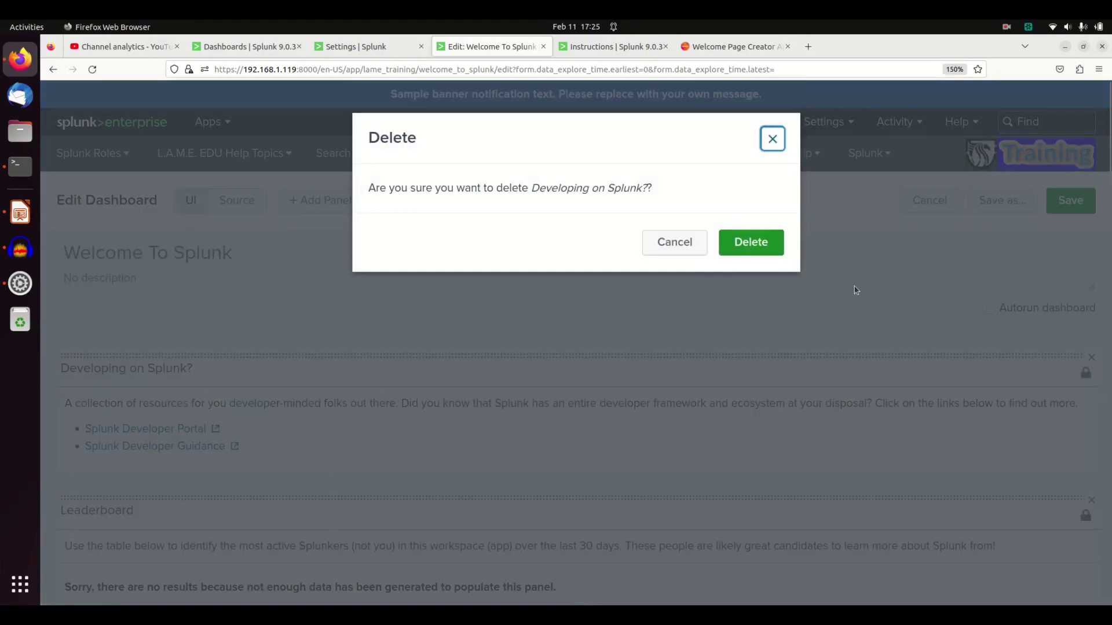
pyautogui.click(763, 255)
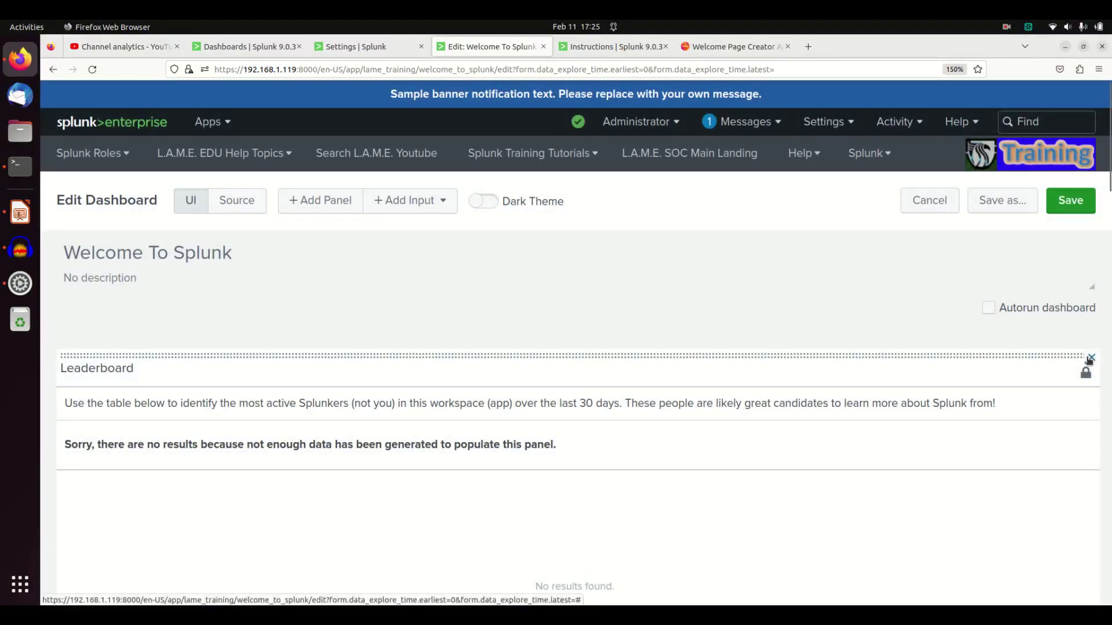
pyautogui.click(1091, 357)
pyautogui.click(750, 241)
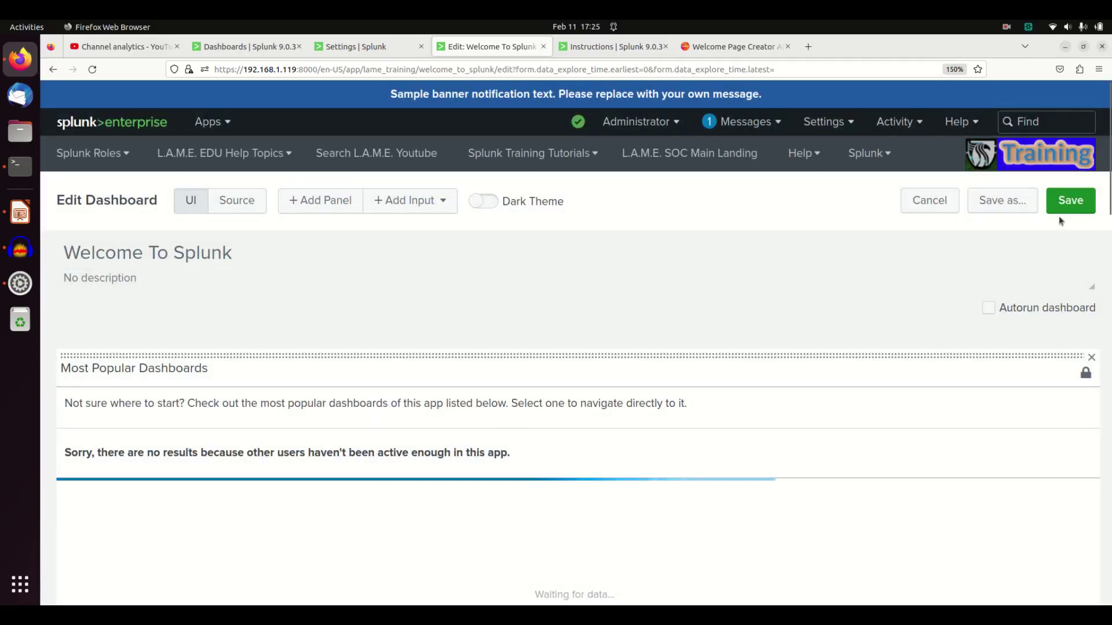
pyautogui.click(1091, 357)
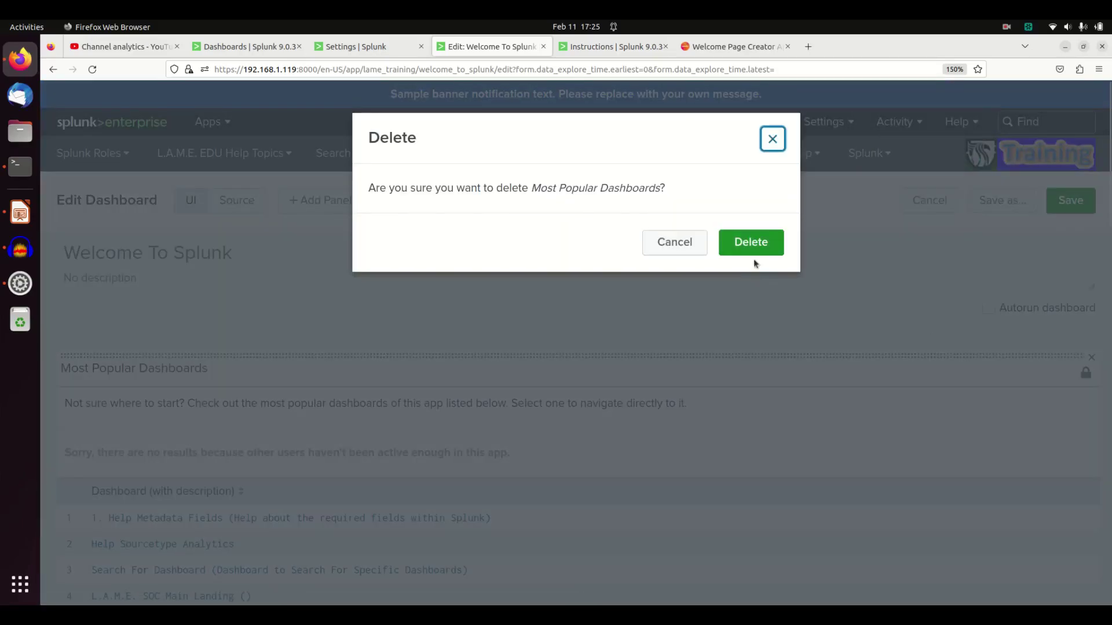
pyautogui.click(752, 249)
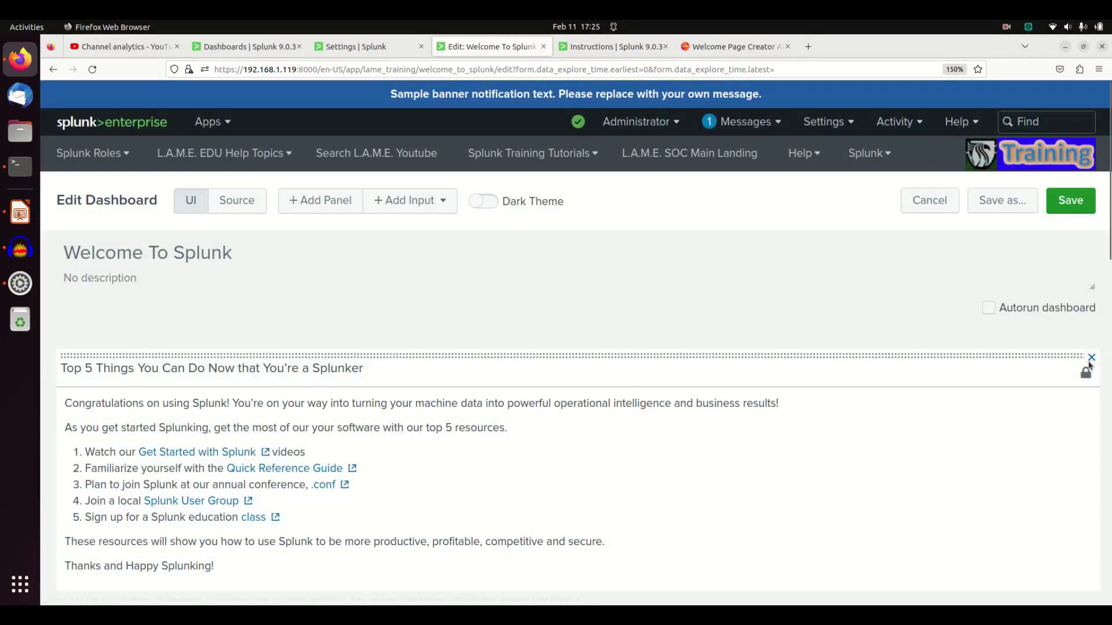
pyautogui.click(1091, 358)
pyautogui.click(751, 259)
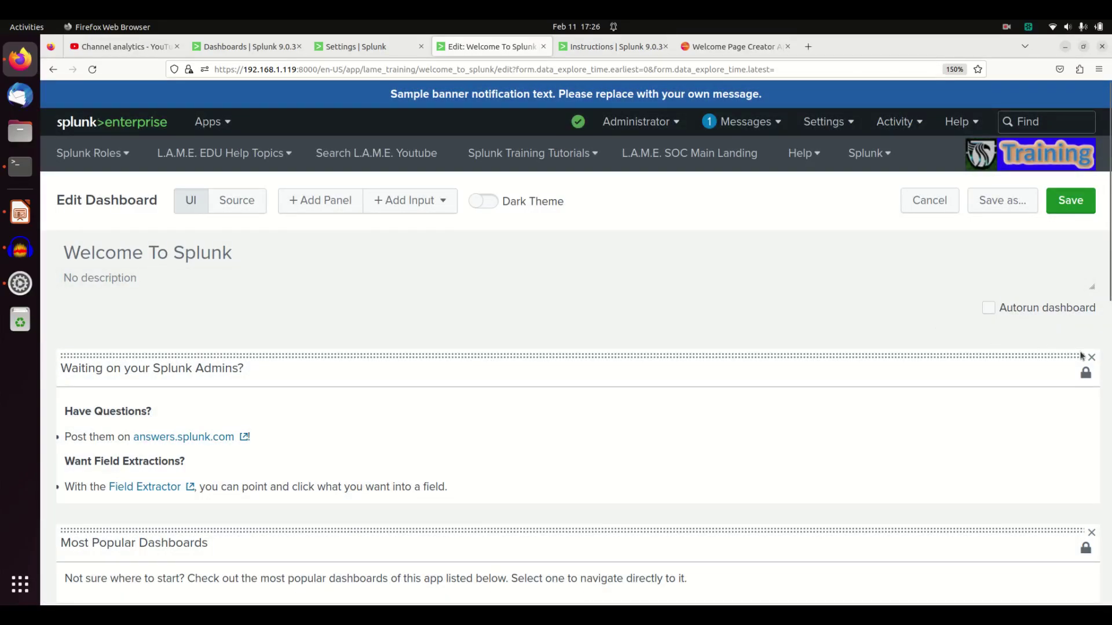
# Delete the leftover <row> blocks in the XML source and save the empty dashboard
pyautogui.click(245, 200)
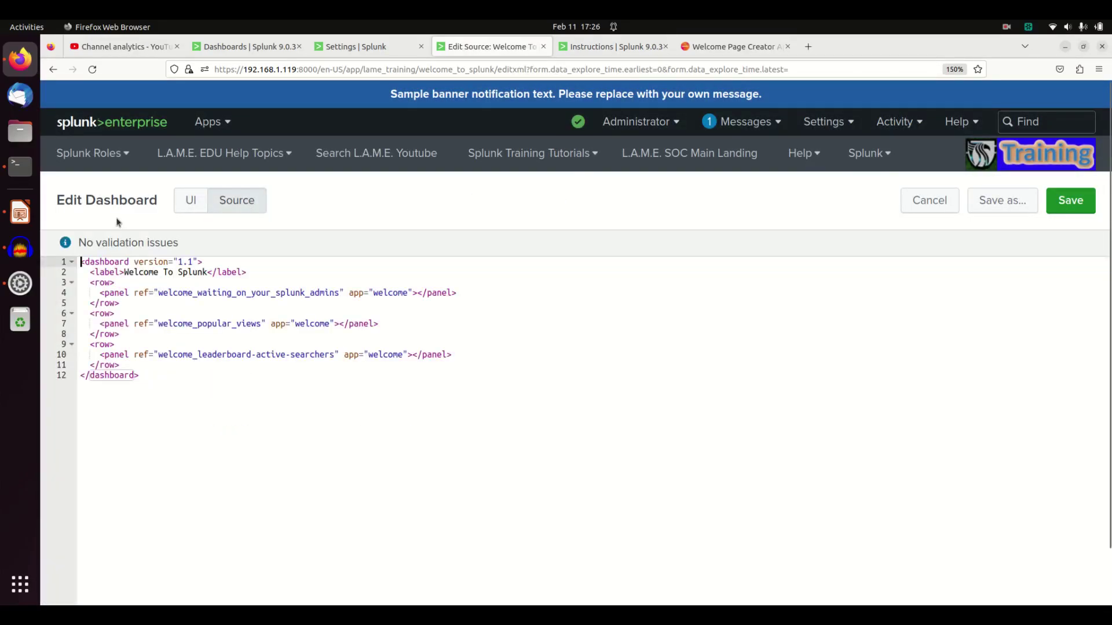
pyautogui.moveTo(88, 284); pyautogui.dragTo(163, 369)
pyautogui.press('Delete')
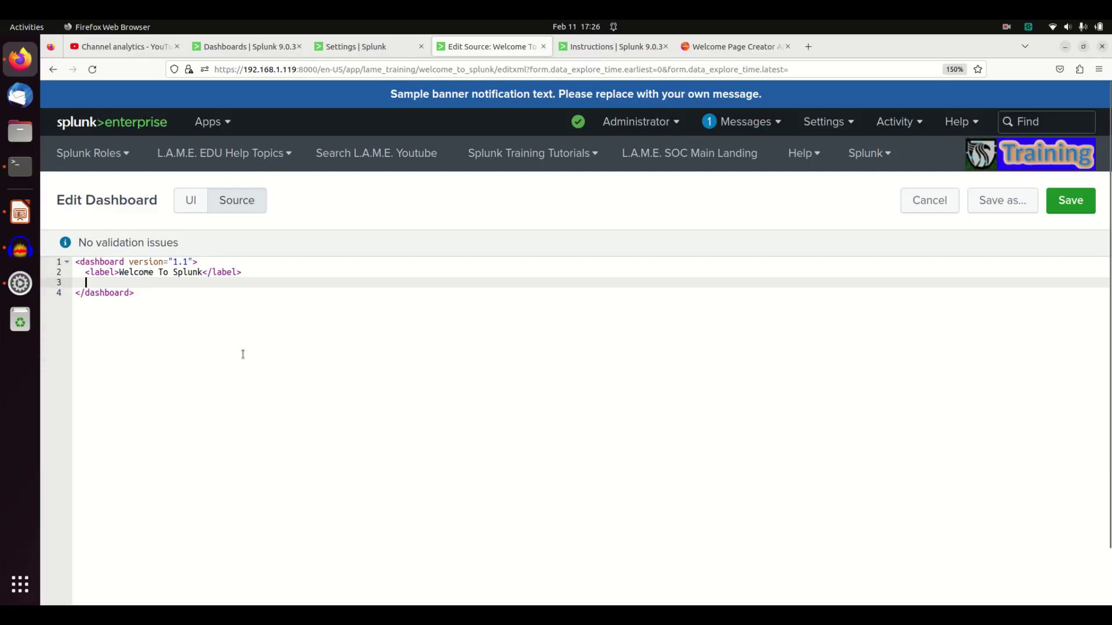
pyautogui.click(1069, 207)
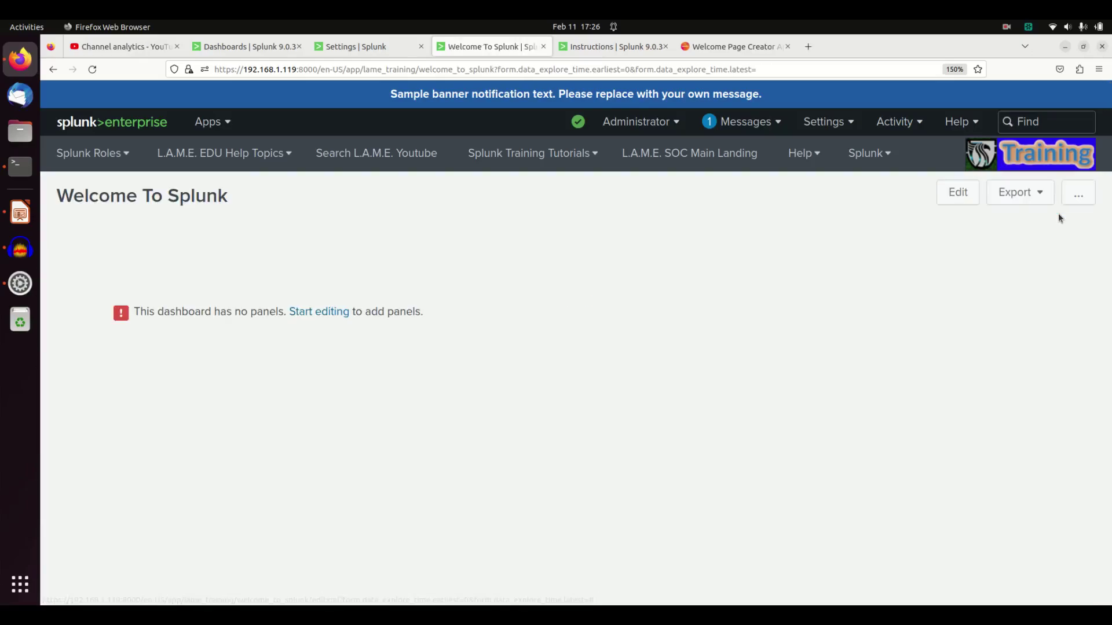
pyautogui.click(967, 202)
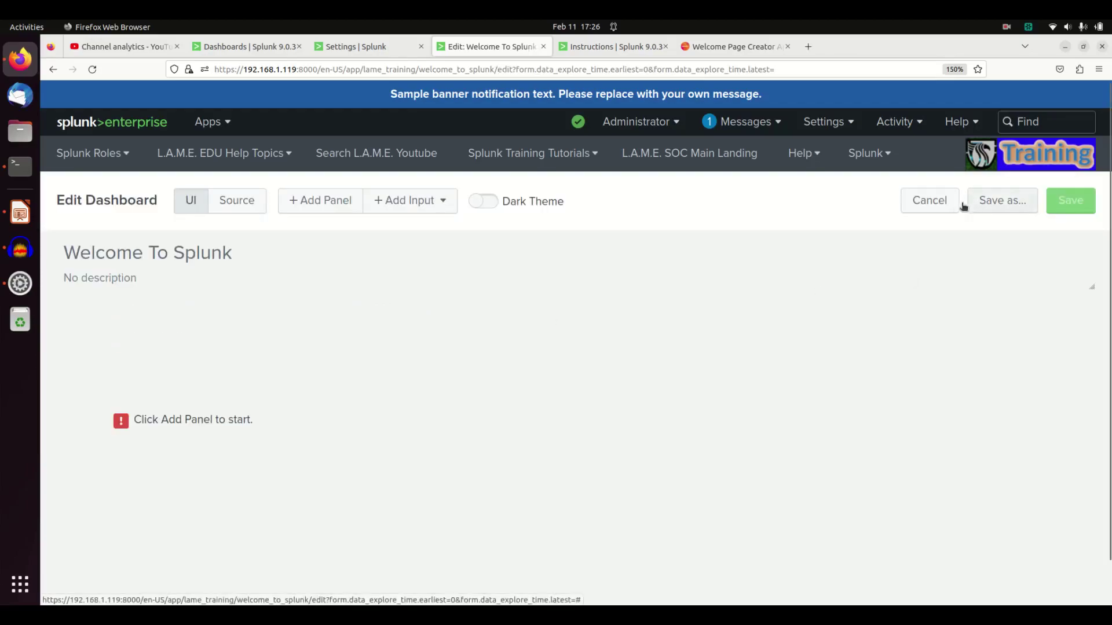
# Cancel editing, go to the Welcome Page Creator Instructions page, and expand the Panel Showcase categories
pyautogui.click(942, 207)
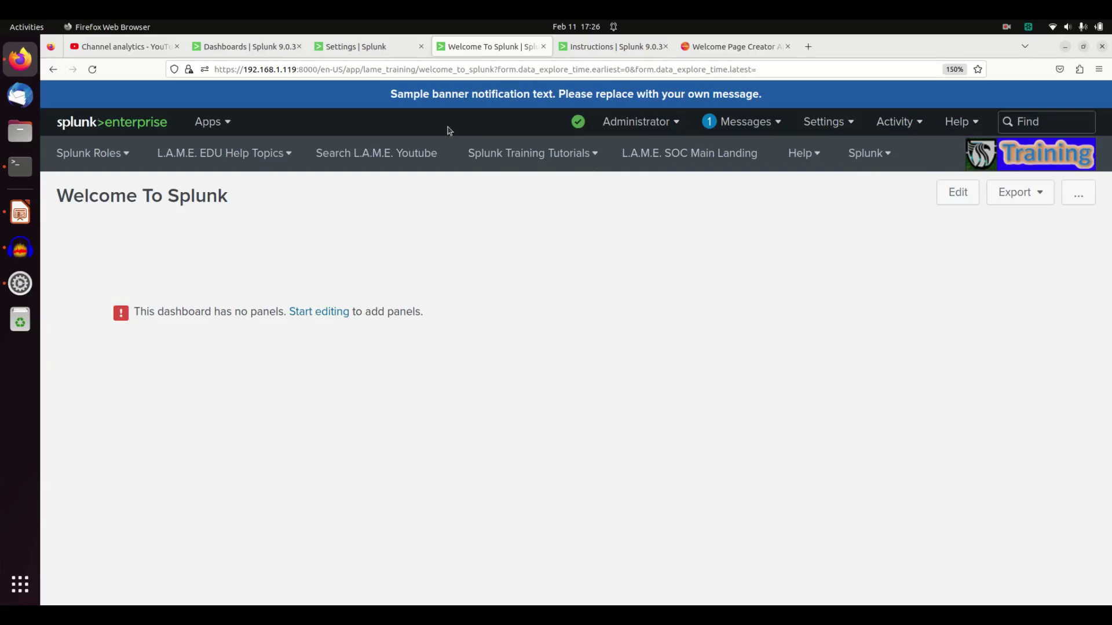
pyautogui.click(624, 53)
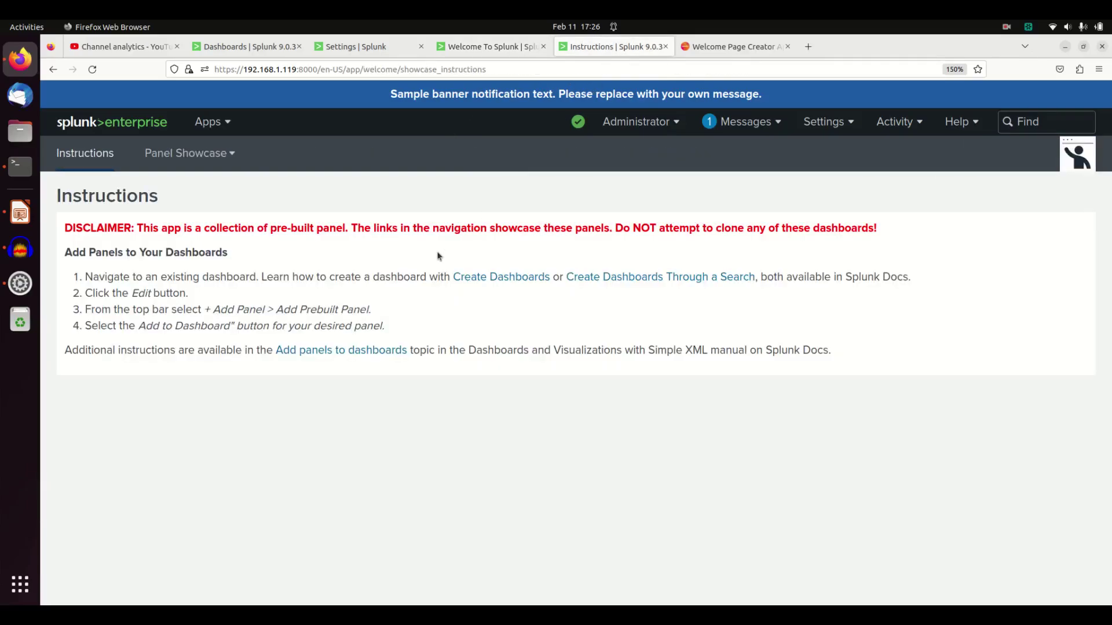
pyautogui.click(731, 47)
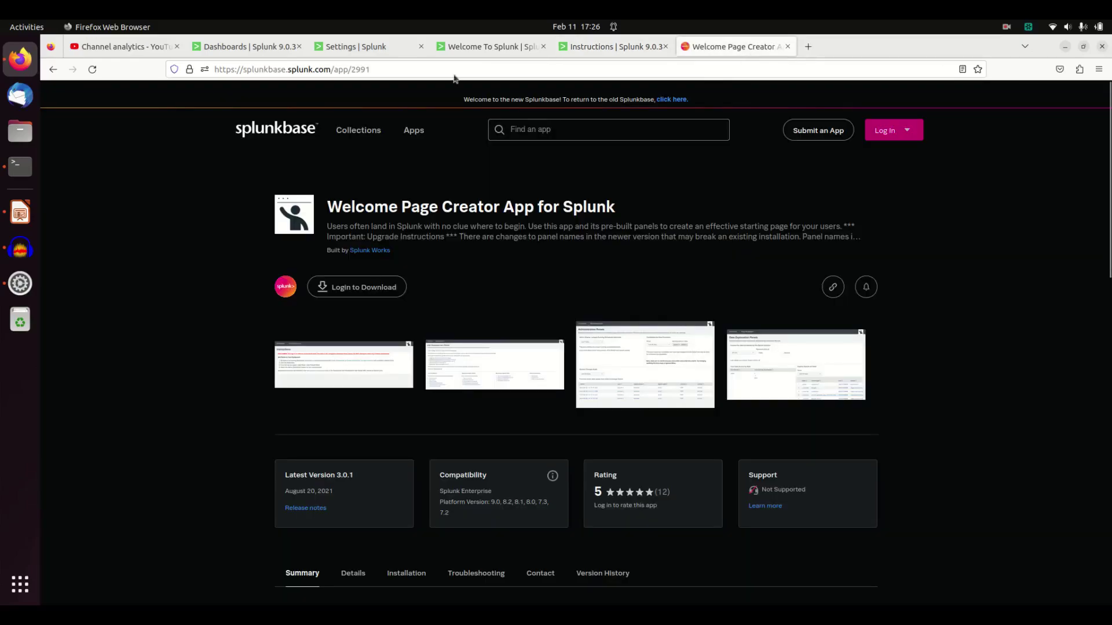
pyautogui.click(602, 46)
pyautogui.click(210, 123)
pyautogui.scroll(-4, 185, 342)
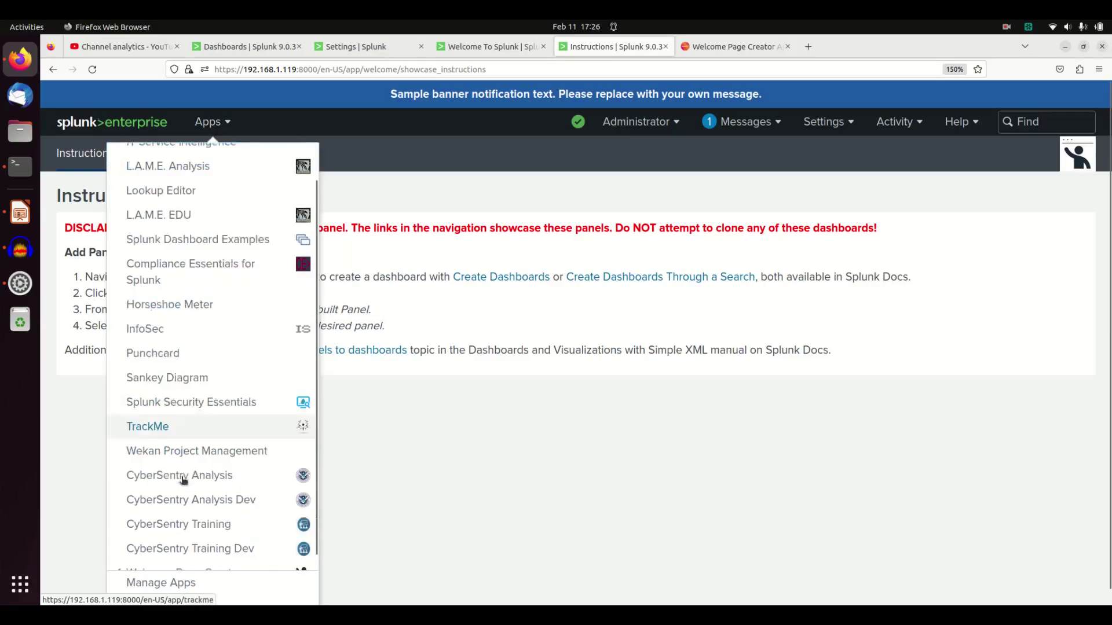
pyautogui.click(478, 164)
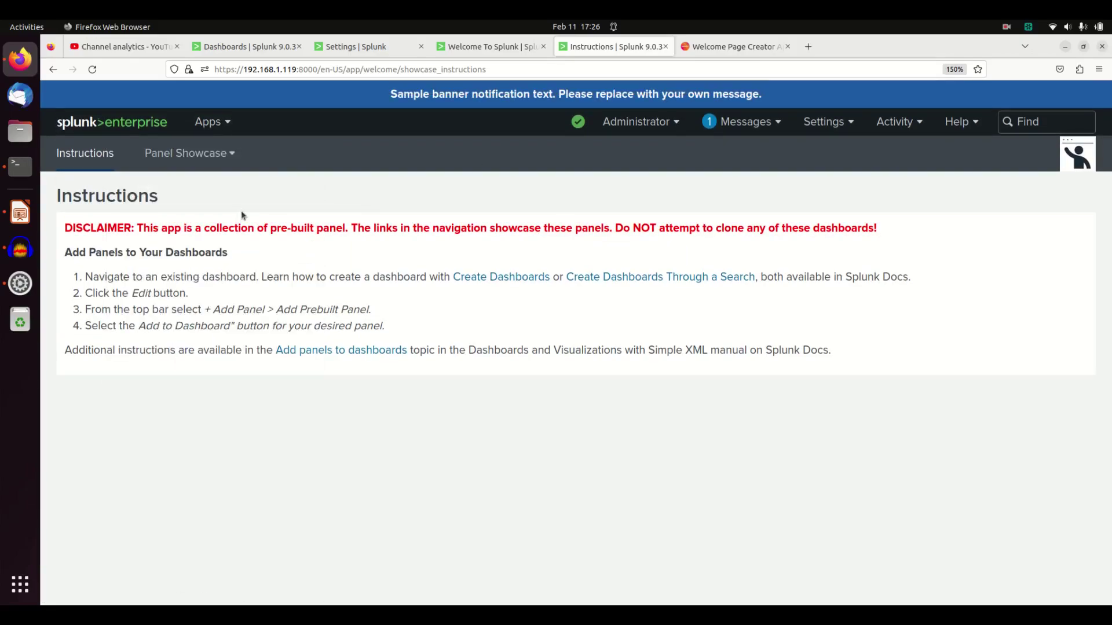
pyautogui.click(209, 168)
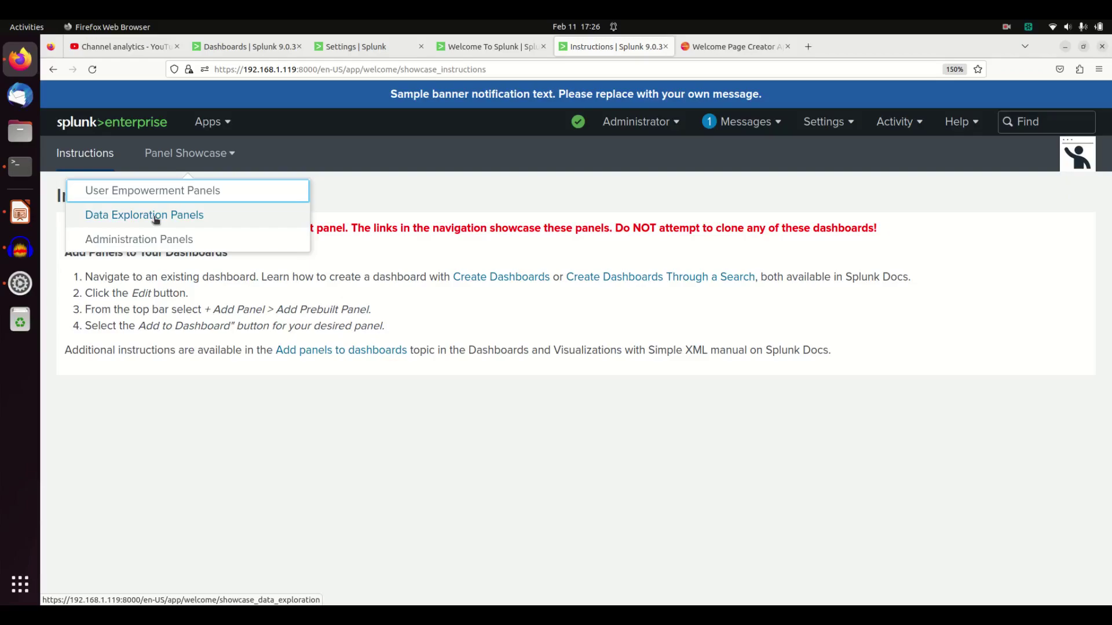
pyautogui.click(148, 191)
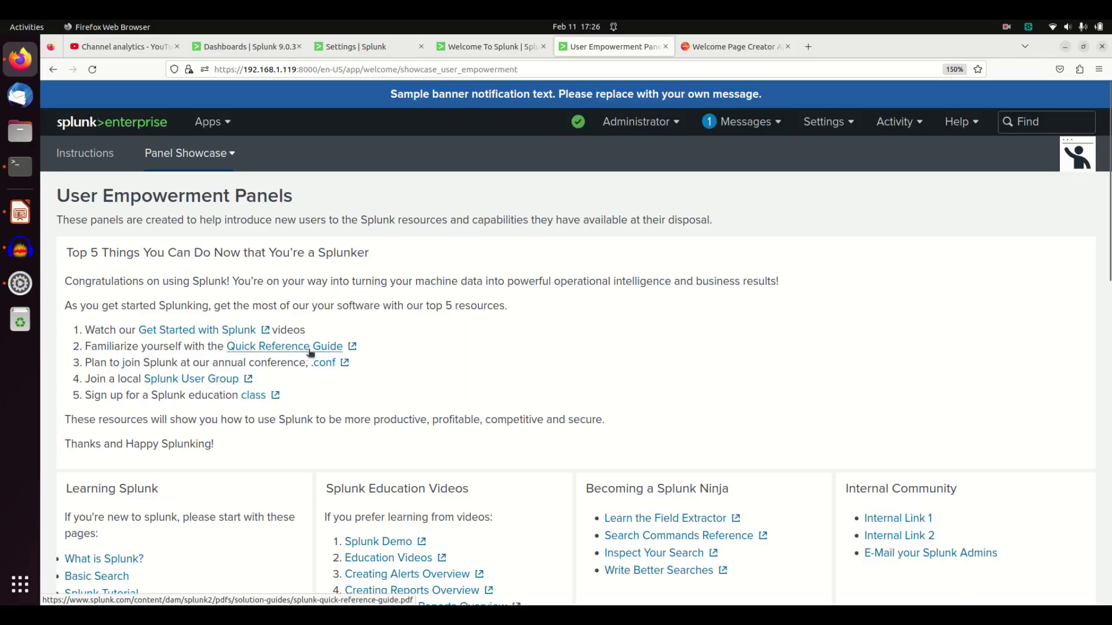
pyautogui.scroll(-5, 466, 390)
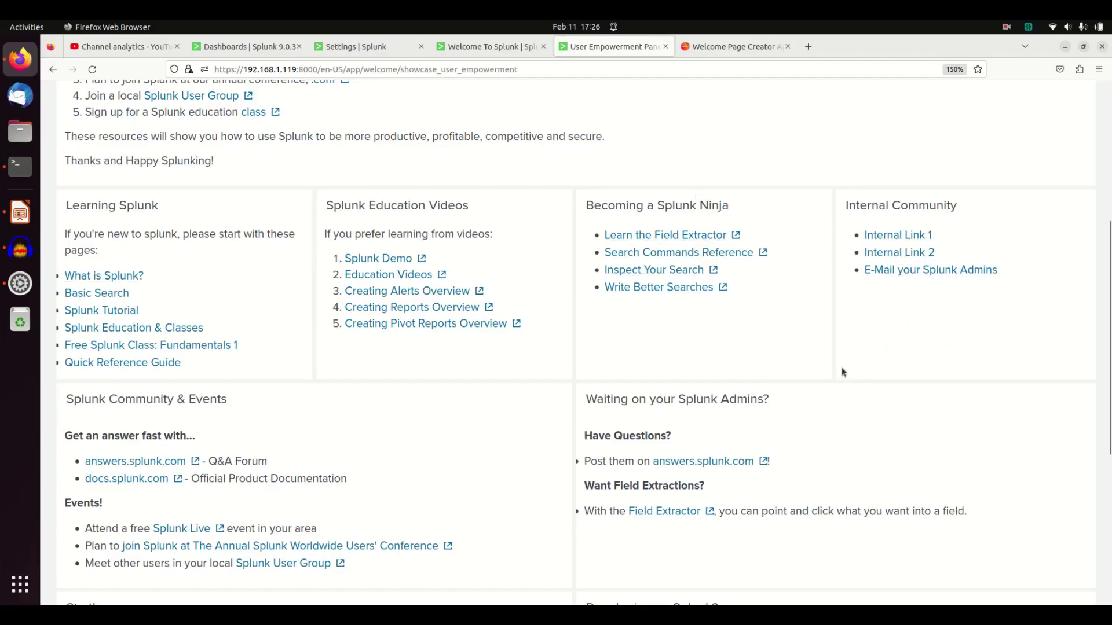
pyautogui.scroll(-2, 842, 369)
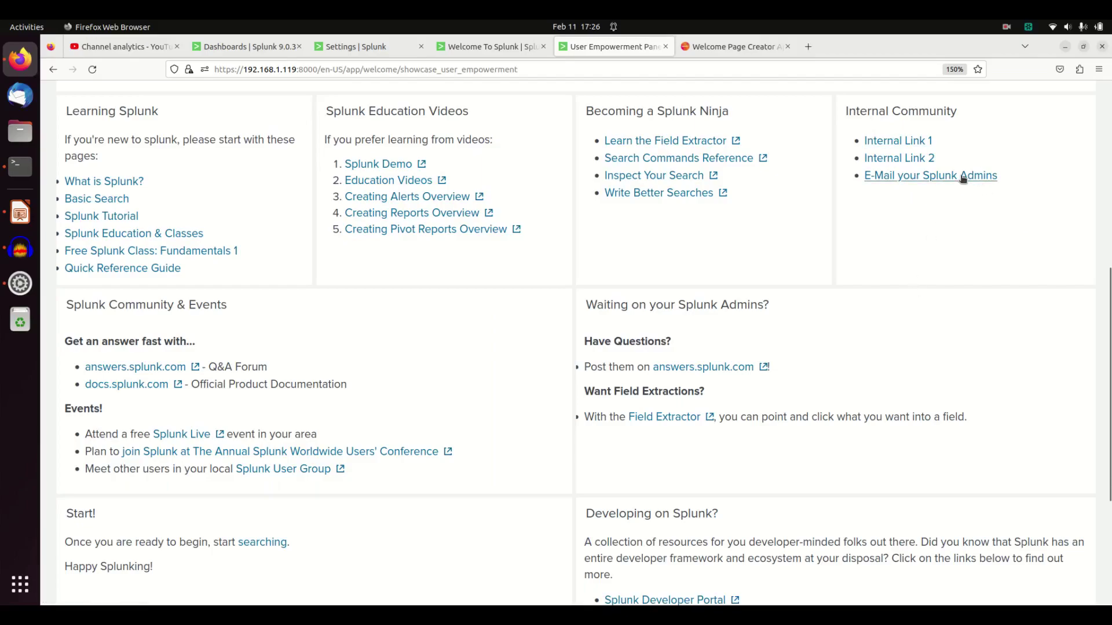
pyautogui.scroll(-3, 390, 335)
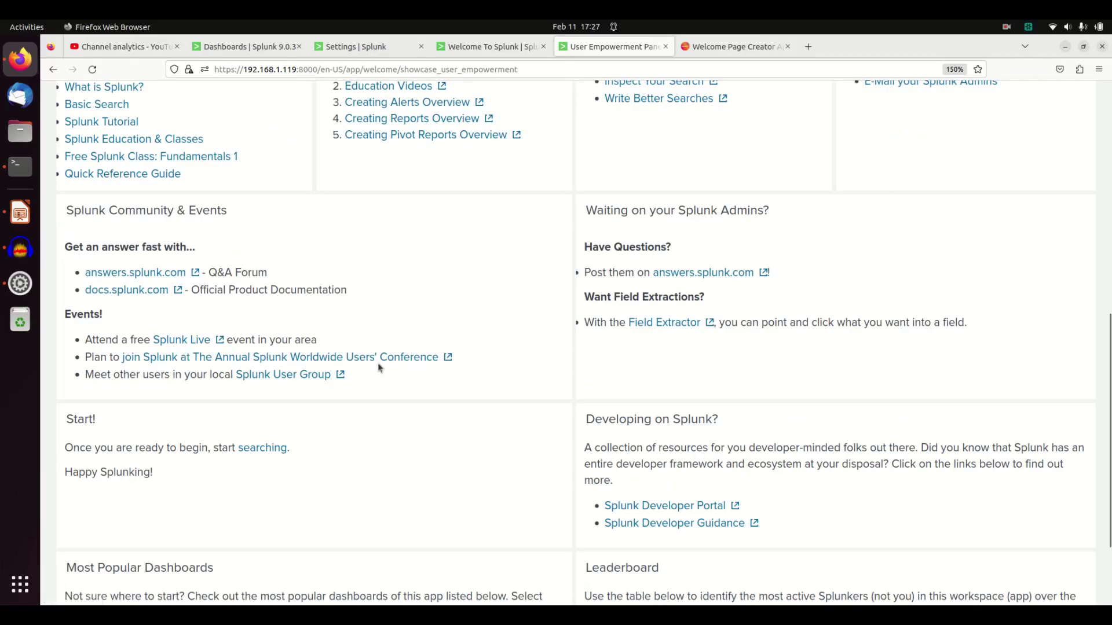
pyautogui.scroll(-4, 695, 375)
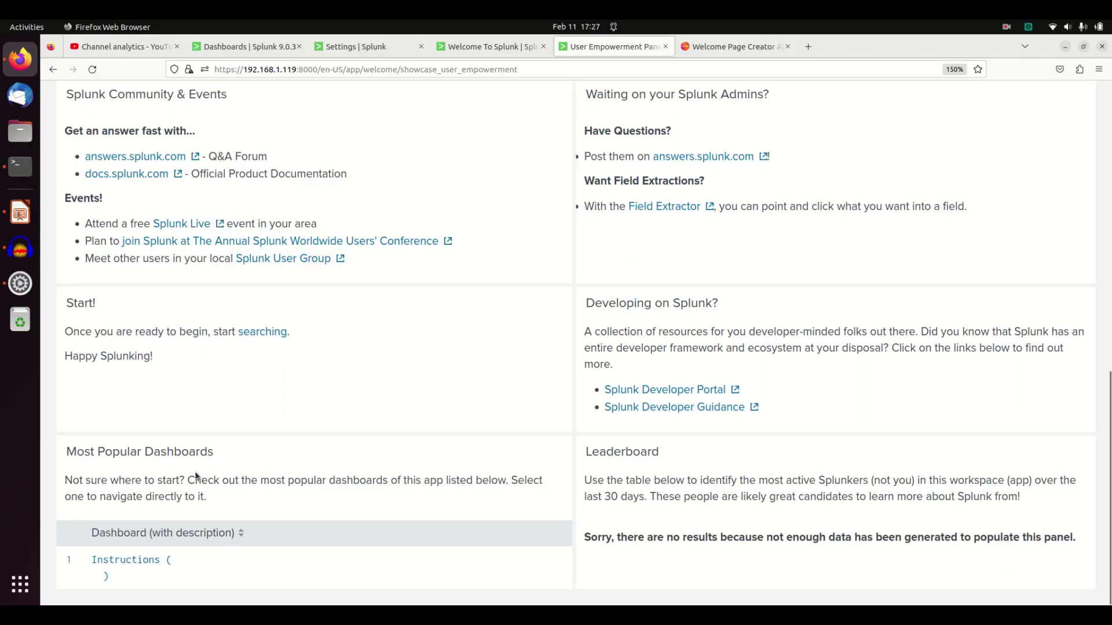
pyautogui.scroll(15, 336, 484)
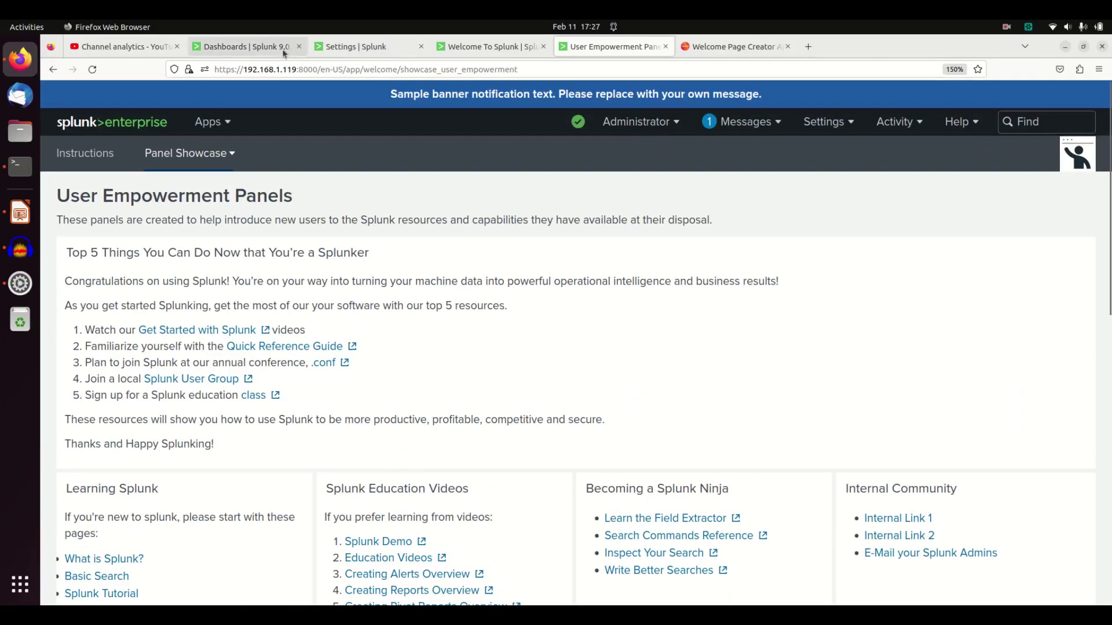
# Open Settings > User interface > Prebuilt panels filtered to the Welcome Page Creator app
pyautogui.click(485, 52)
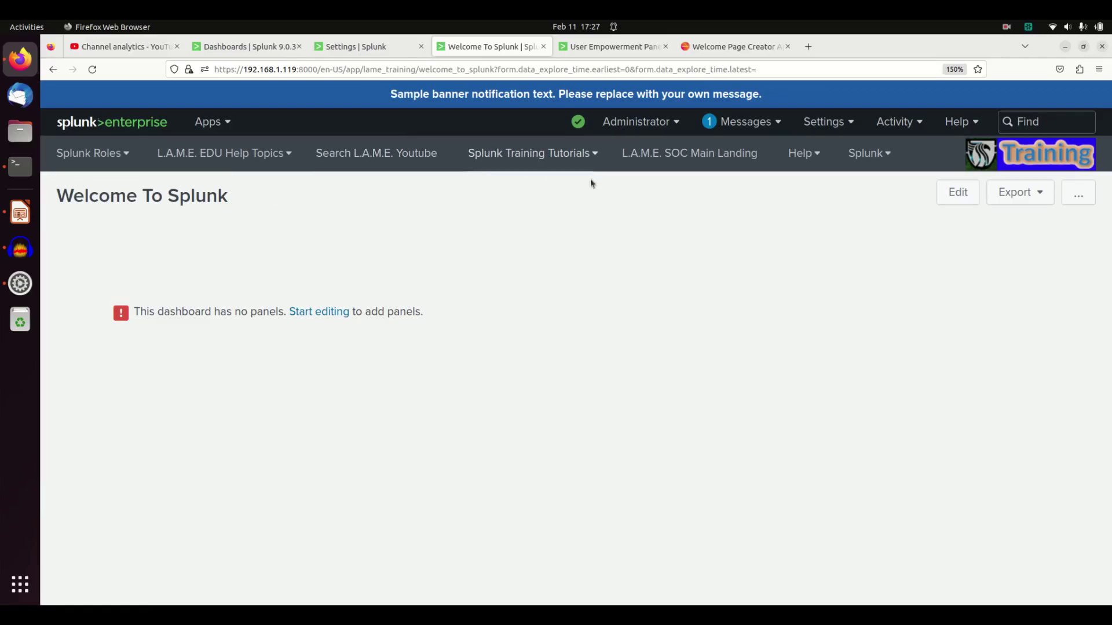
pyautogui.click(798, 157)
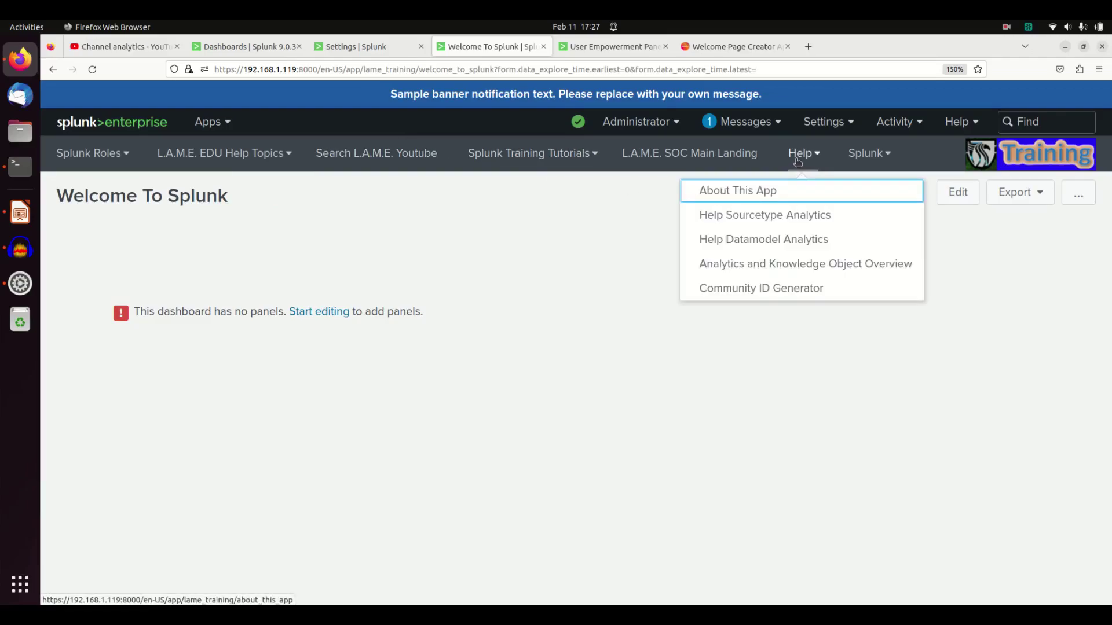
pyautogui.click(822, 121)
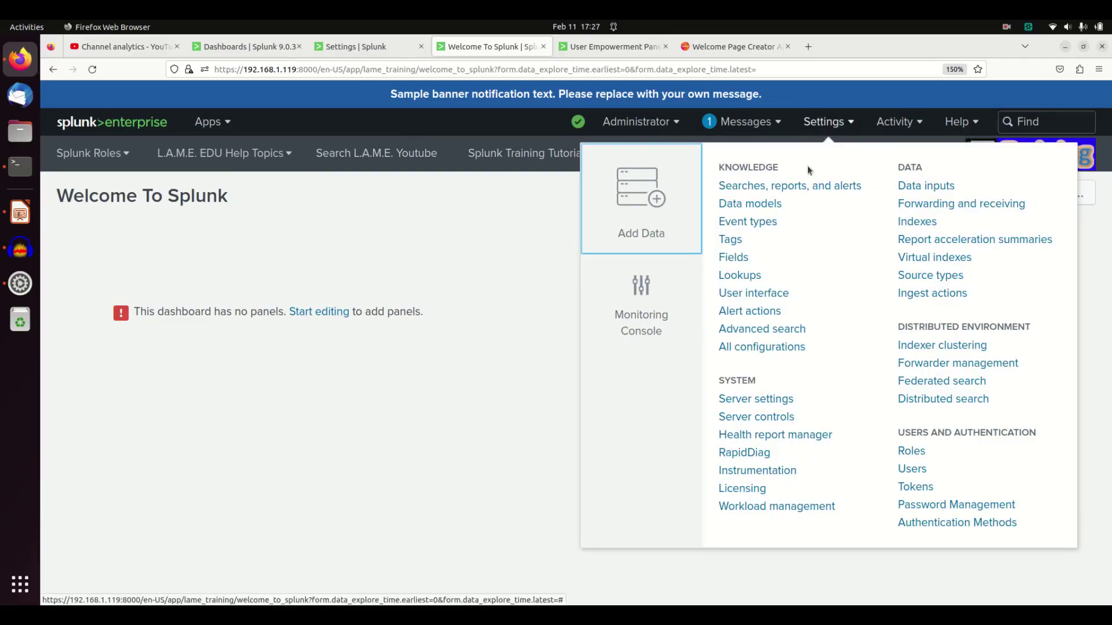
pyautogui.click(746, 293)
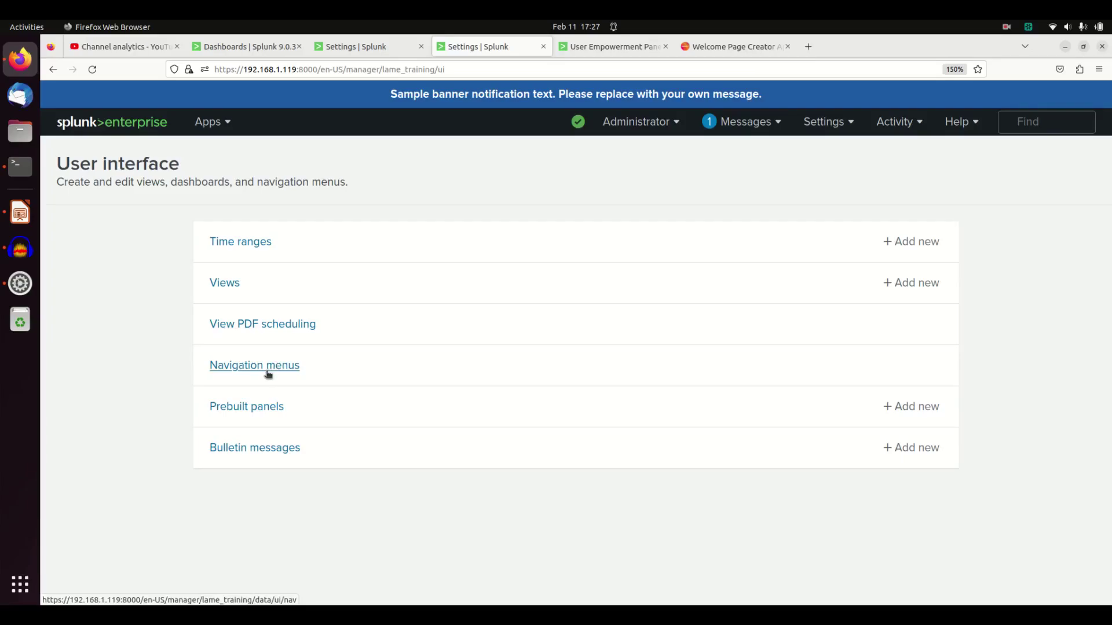
pyautogui.click(260, 418)
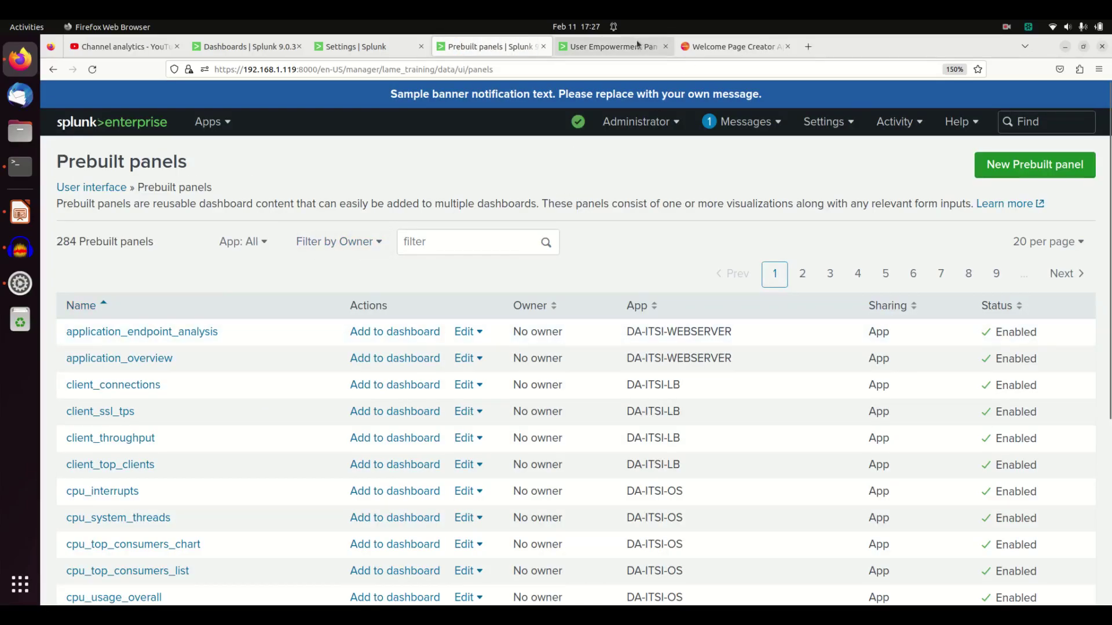
pyautogui.click(263, 241)
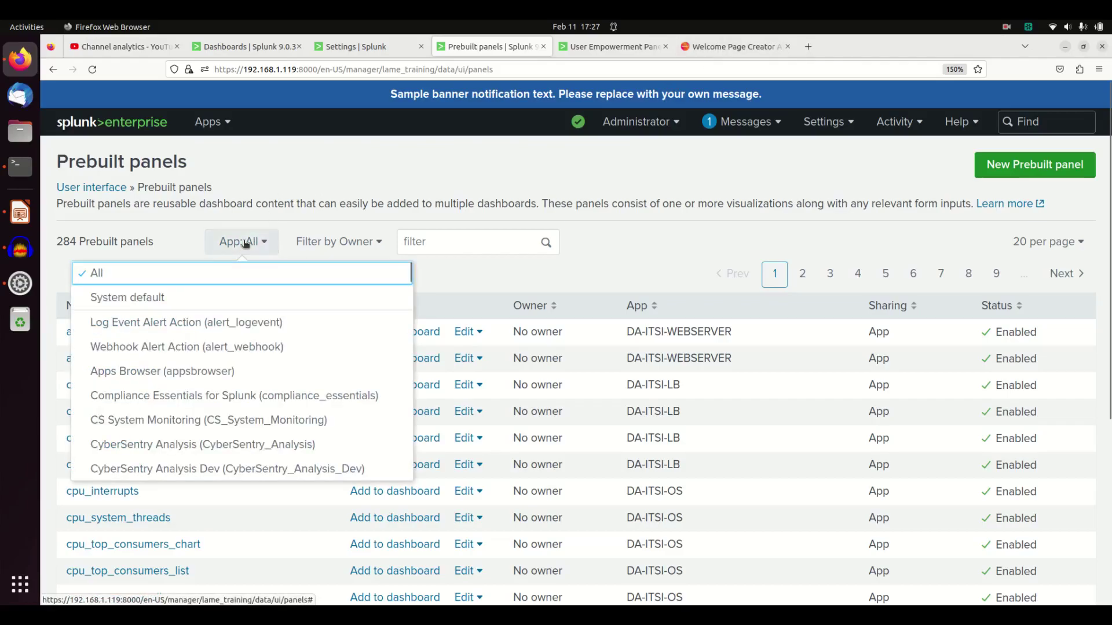
pyautogui.scroll(-20, 212, 369)
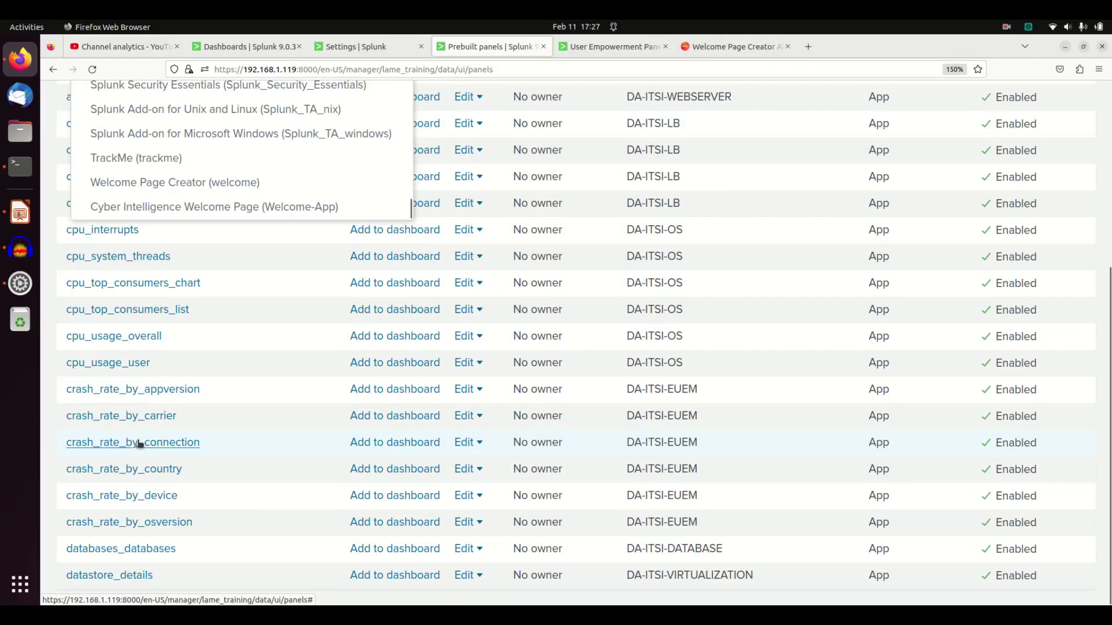
pyautogui.click(181, 182)
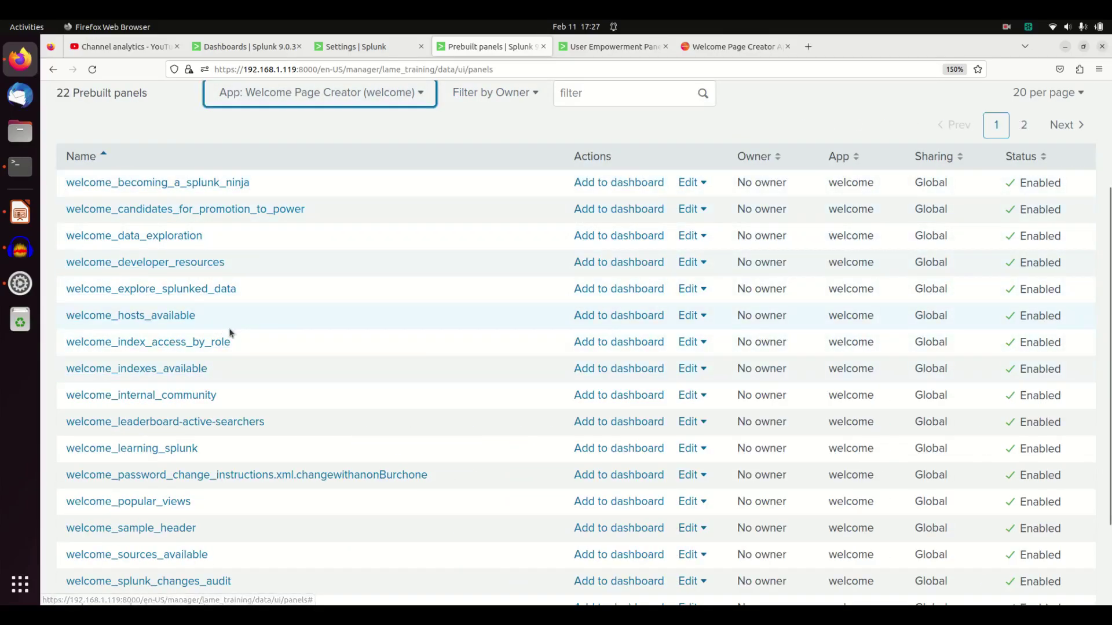
pyautogui.scroll(-3, 230, 333)
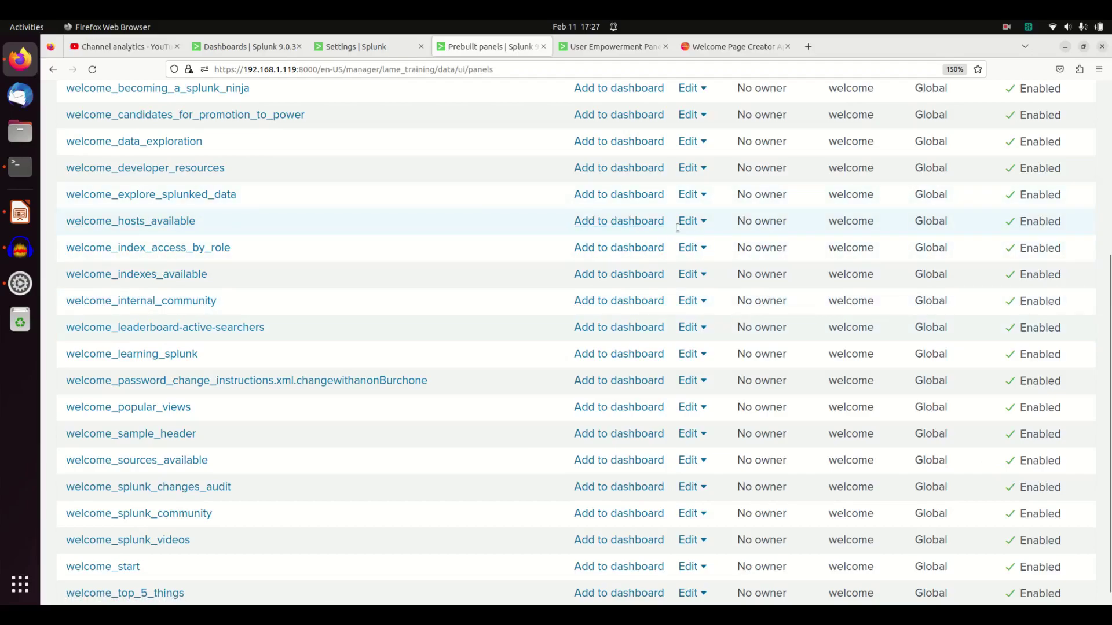
# Add the welcome_hosts_available panel to the existing Welcome To Splunk dashboard
pyautogui.click(648, 221)
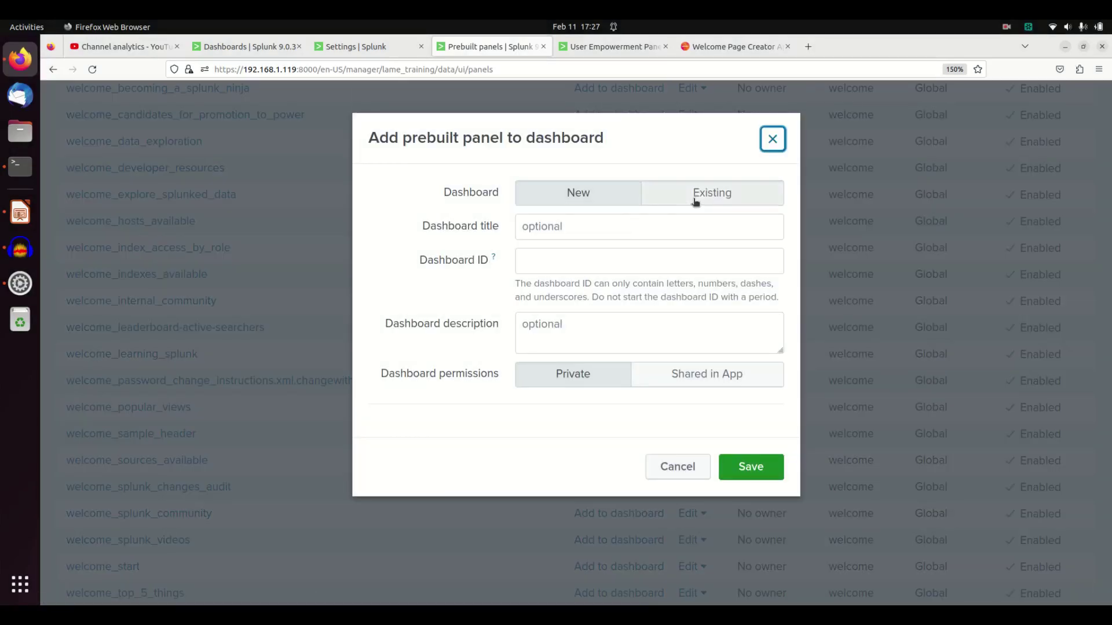
pyautogui.click(695, 197)
pyautogui.click(683, 226)
pyautogui.scroll(-5, 636, 399)
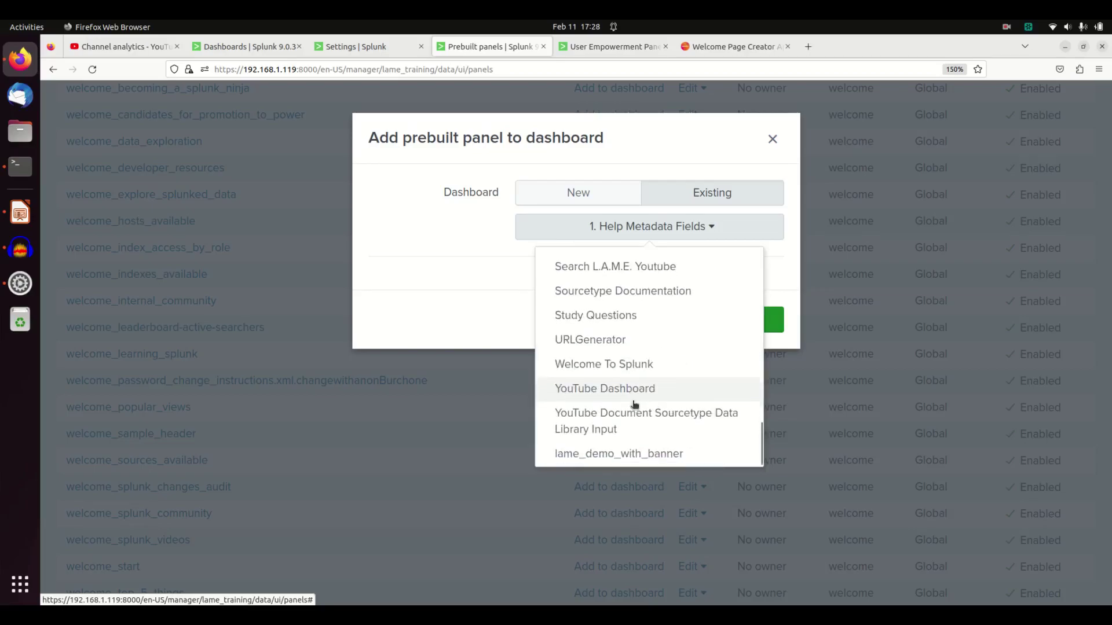
pyautogui.click(599, 364)
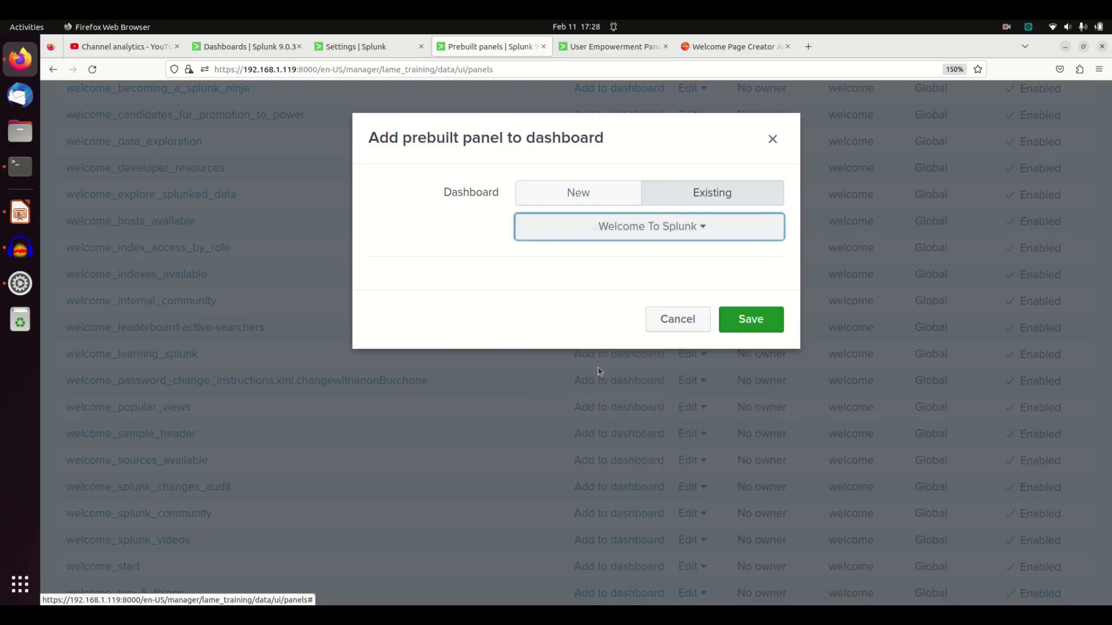
pyautogui.click(747, 323)
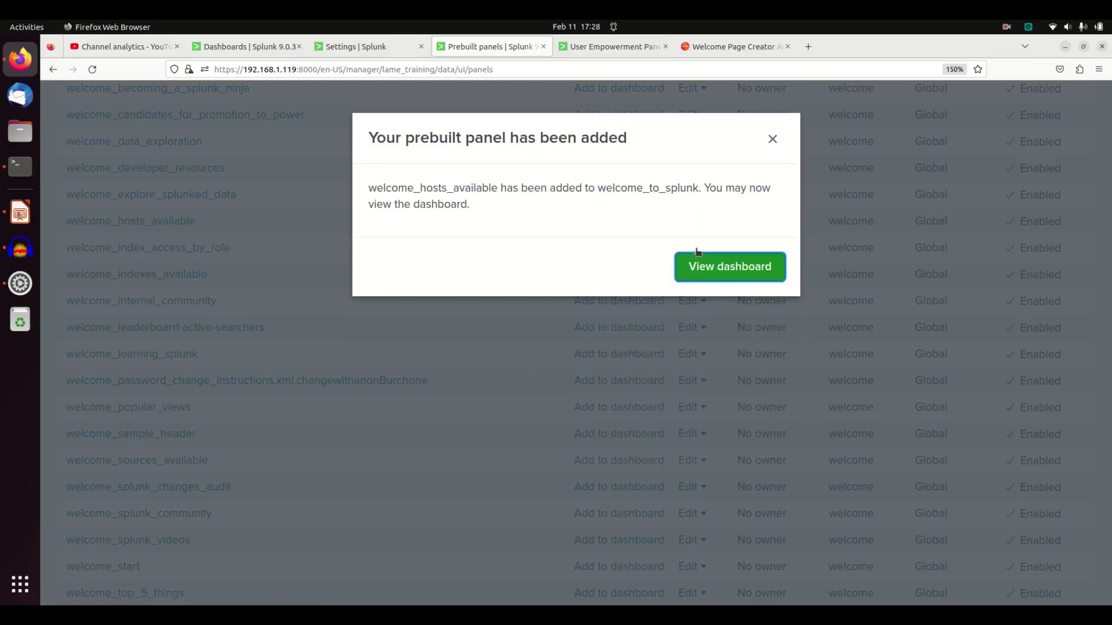
pyautogui.click(772, 139)
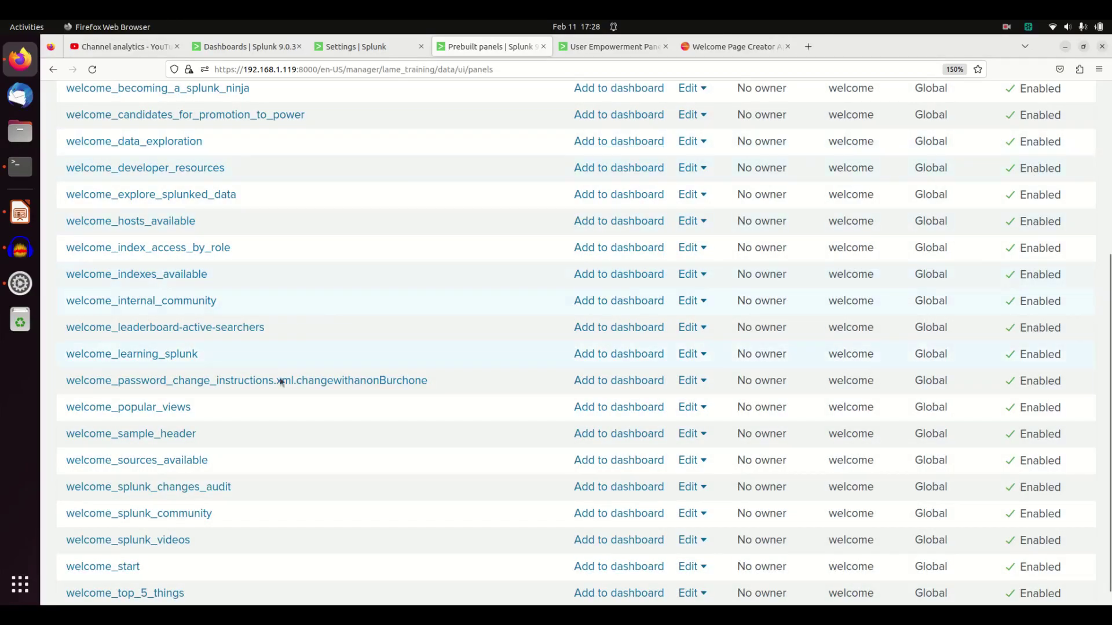
# Add the welcome_popular_views panel to the existing Welcome To Splunk dashboard
pyautogui.scroll(-1, 234, 439)
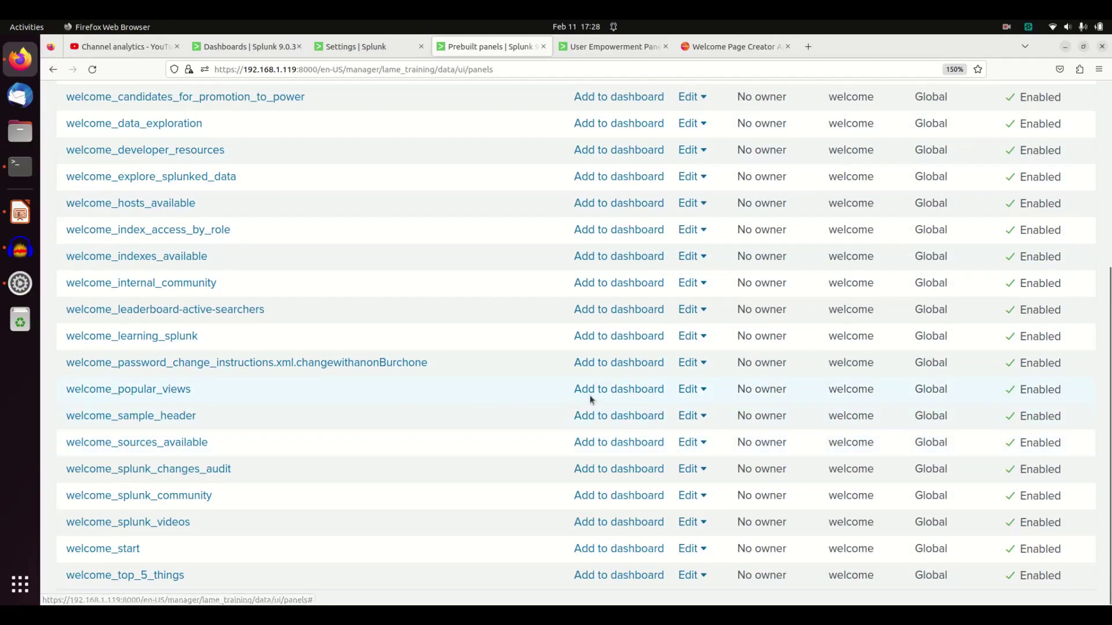
pyautogui.click(631, 390)
pyautogui.click(724, 197)
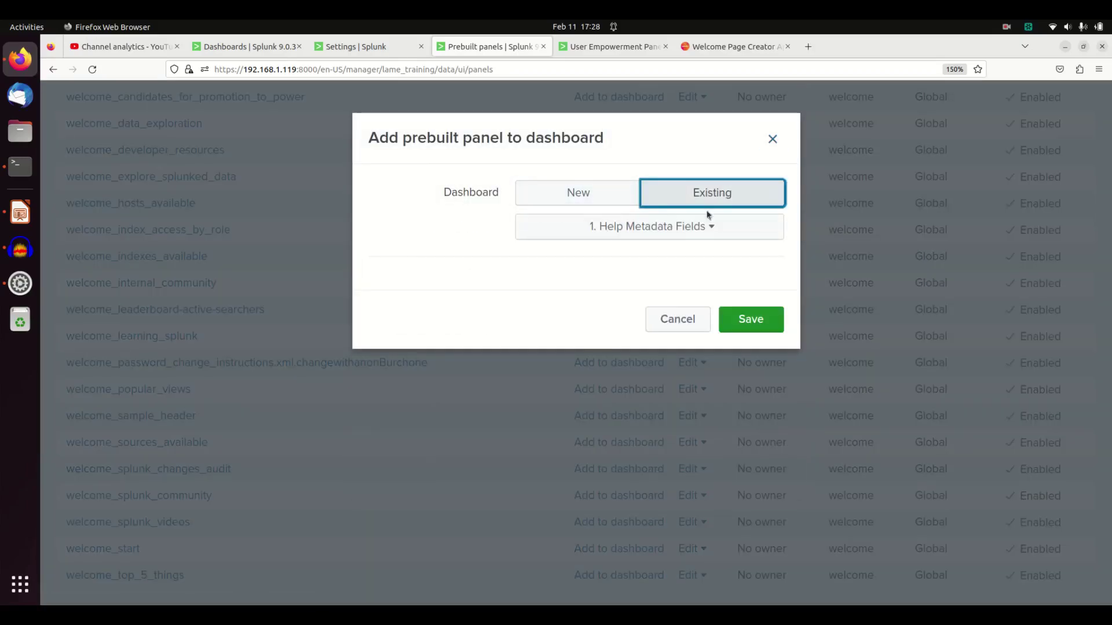
pyautogui.click(683, 227)
pyautogui.scroll(-5, 614, 425)
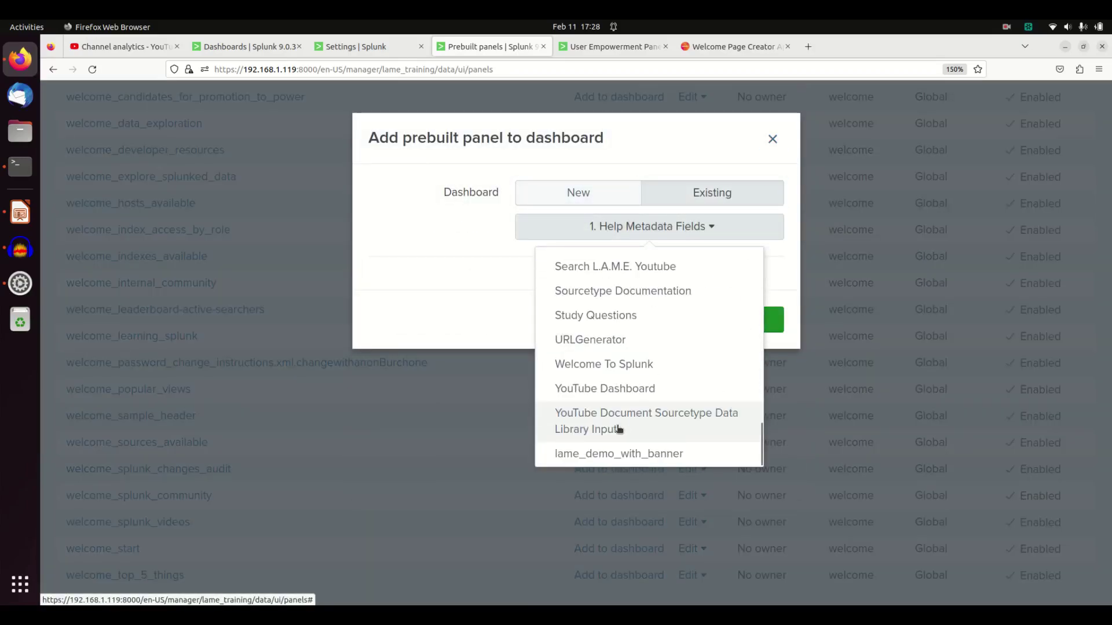
pyautogui.click(602, 363)
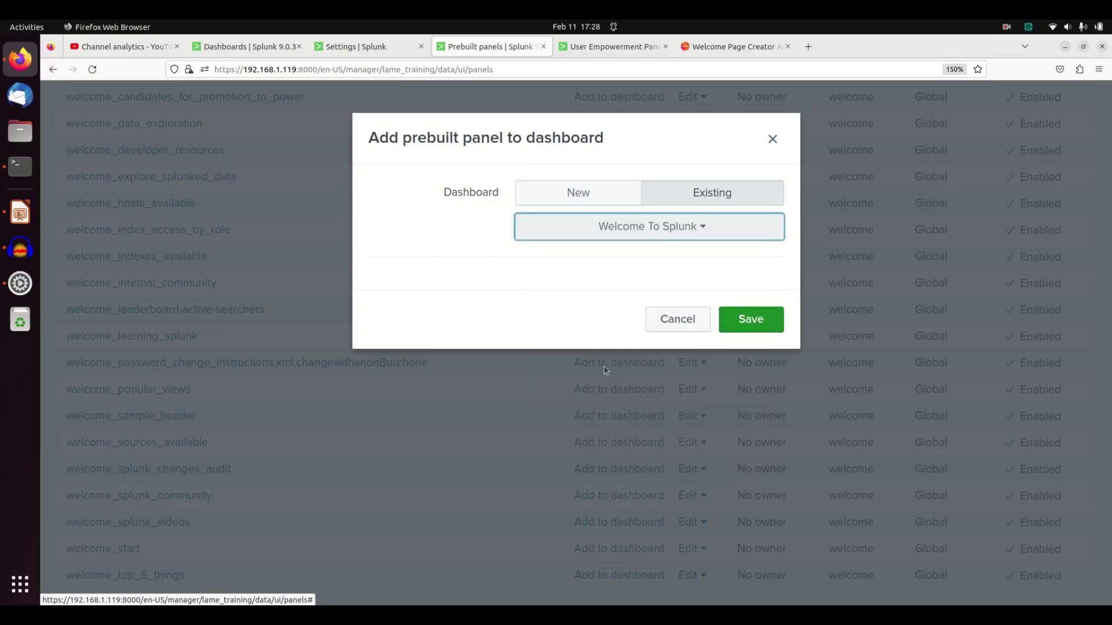
pyautogui.click(748, 332)
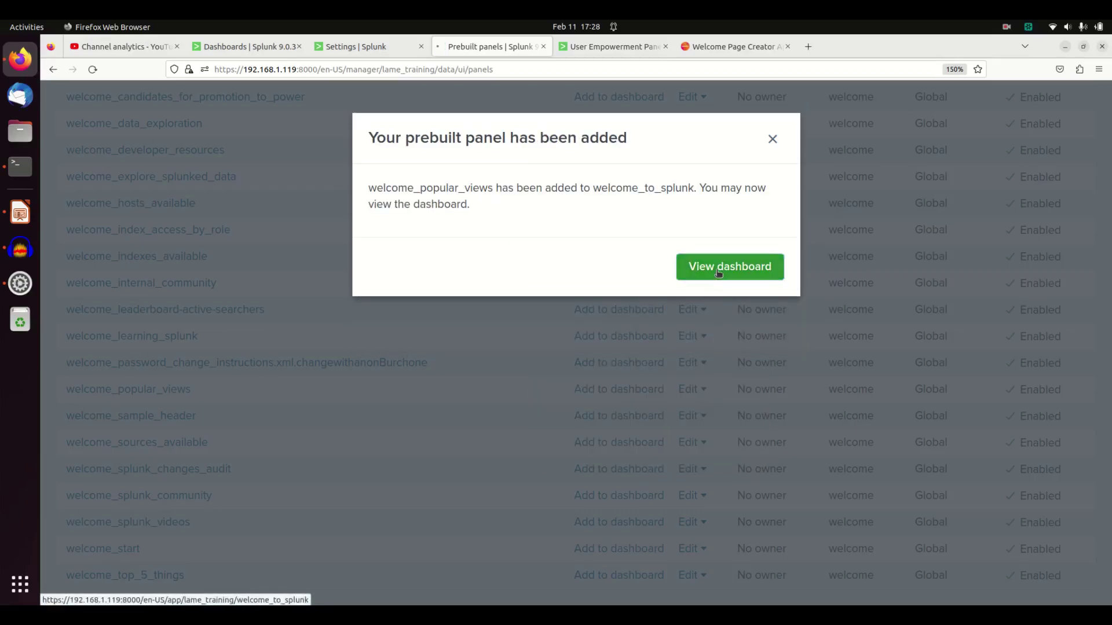
# View the updated dashboard and check its Hosts Available and Most Popular Dashboards panels
pyautogui.click(718, 273)
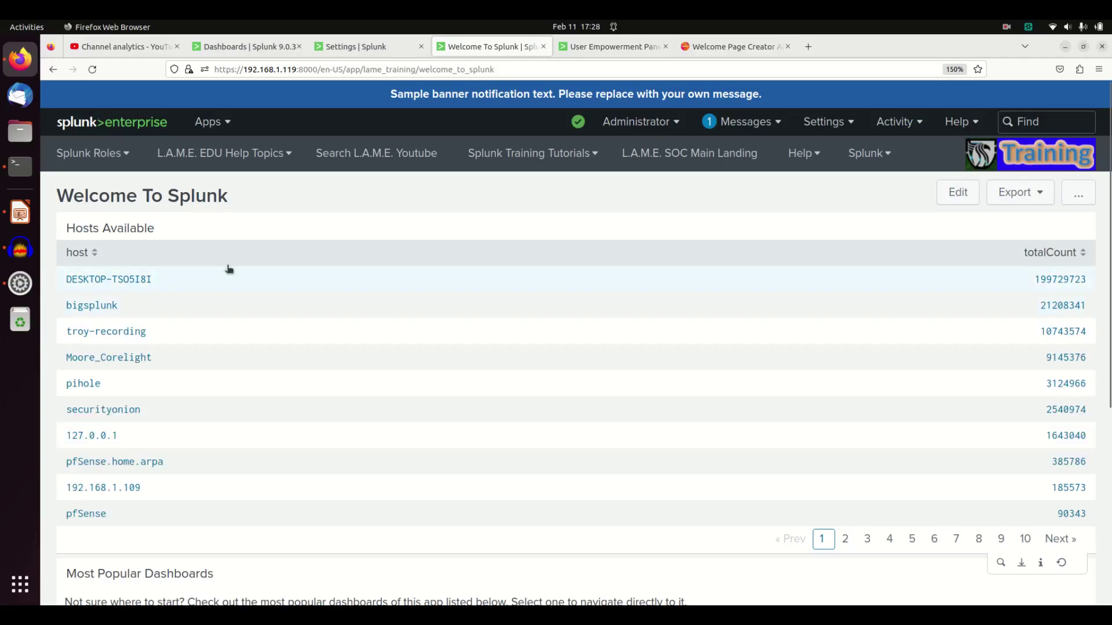
pyautogui.scroll(-5, 293, 330)
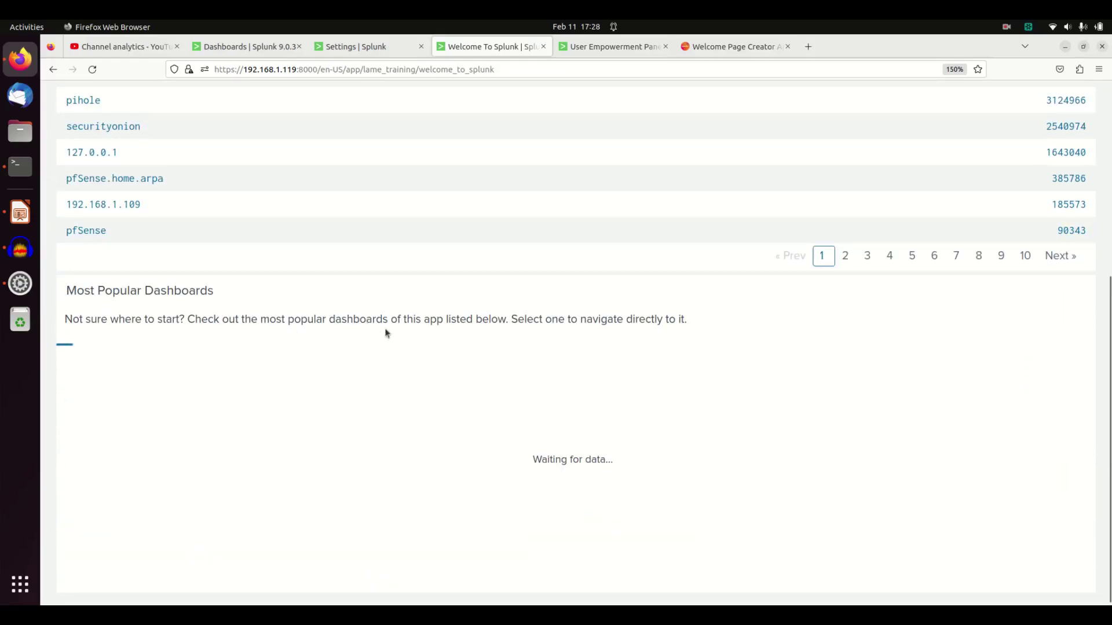
pyautogui.scroll(3, 394, 333)
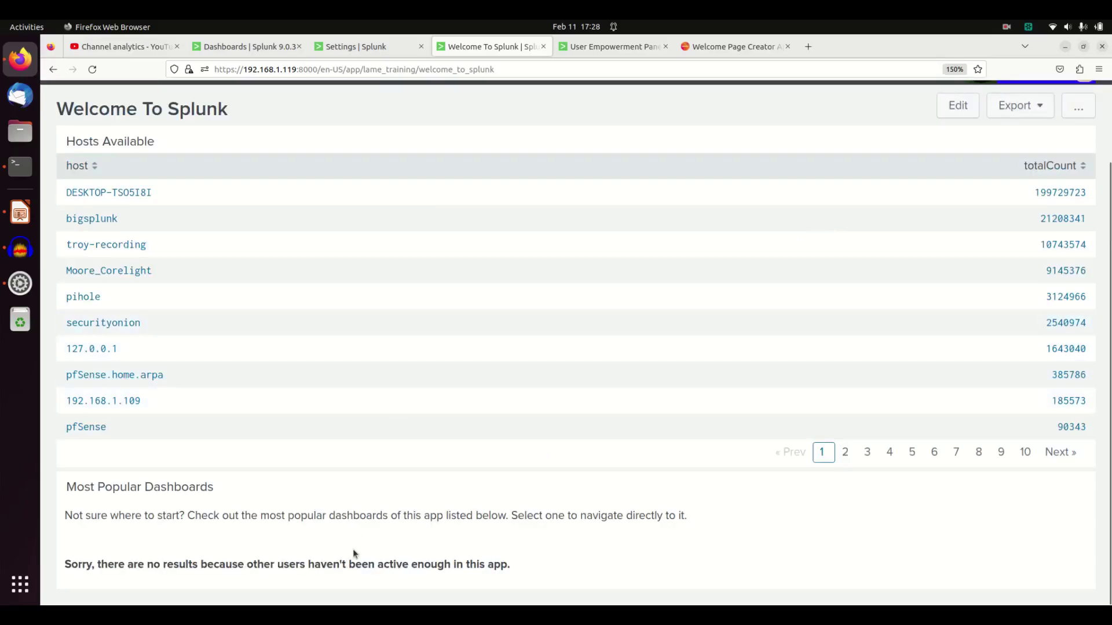
pyautogui.scroll(-3, 363, 524)
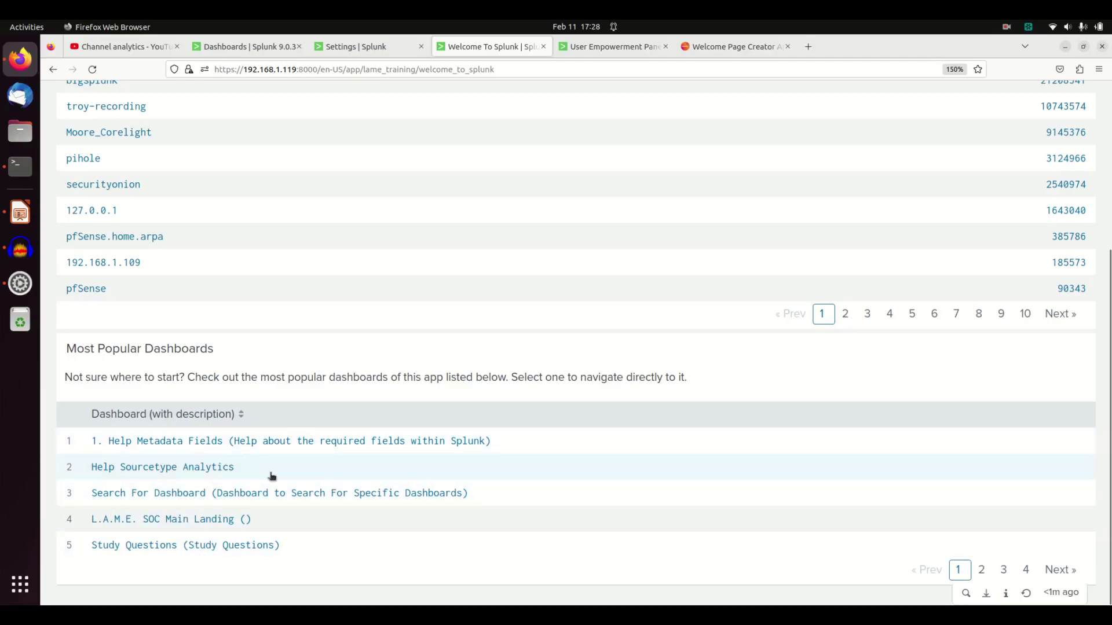
pyautogui.scroll(5, 284, 466)
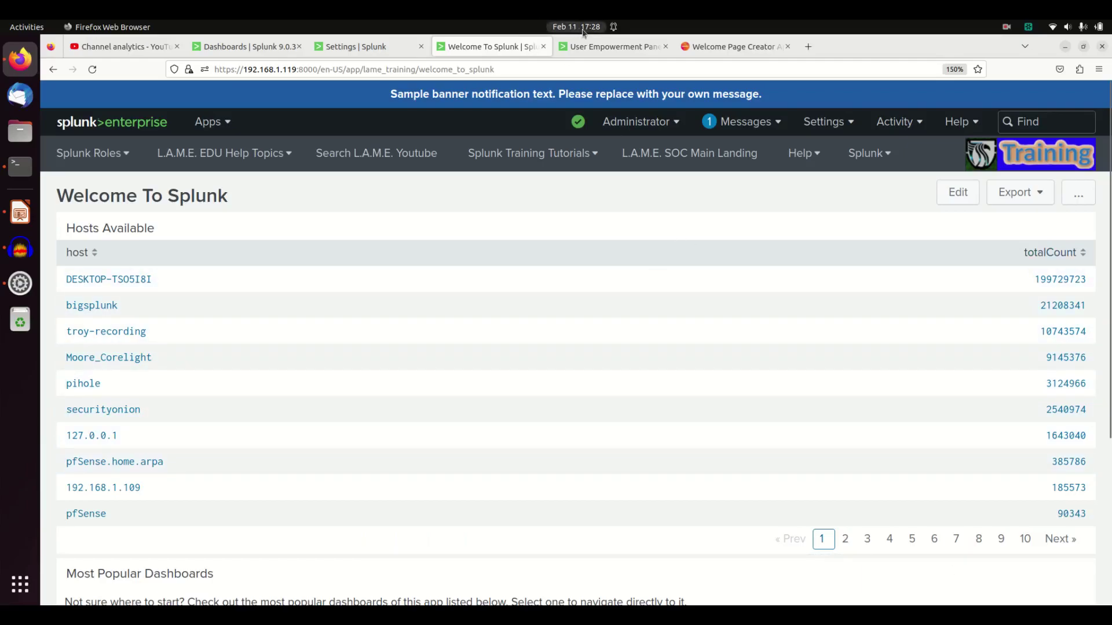
# Open the Data Exploration Panels showcase and review its Indexes, Hosts and Sources Available counts
pyautogui.click(594, 48)
pyautogui.scroll(-10, 517, 351)
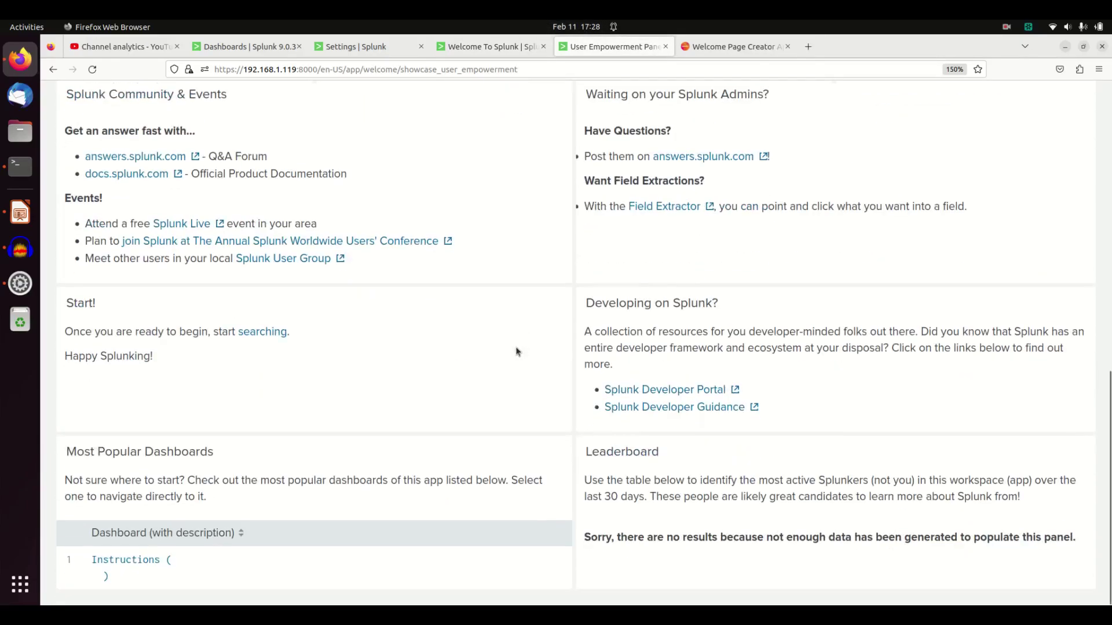
pyautogui.scroll(10, 518, 359)
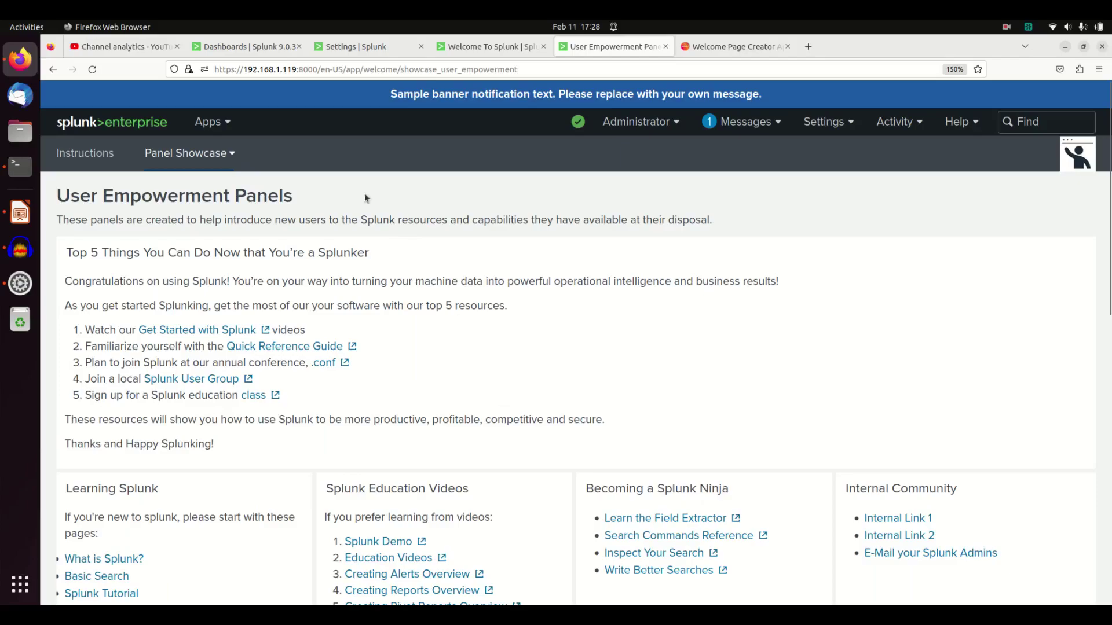
pyautogui.click(214, 154)
pyautogui.click(162, 212)
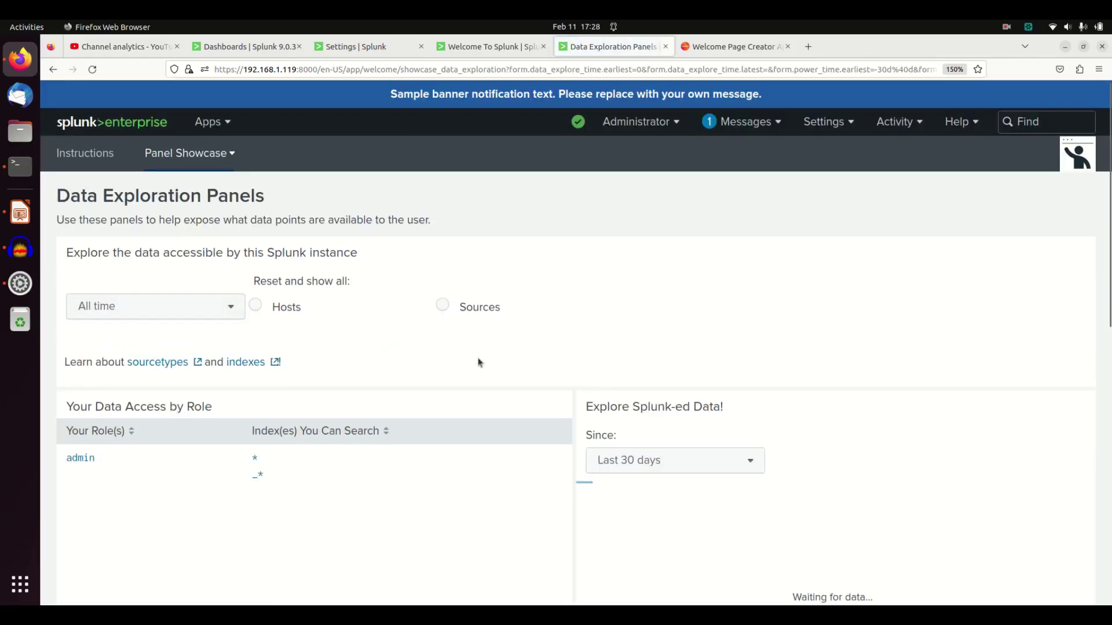
pyautogui.scroll(-3, 479, 363)
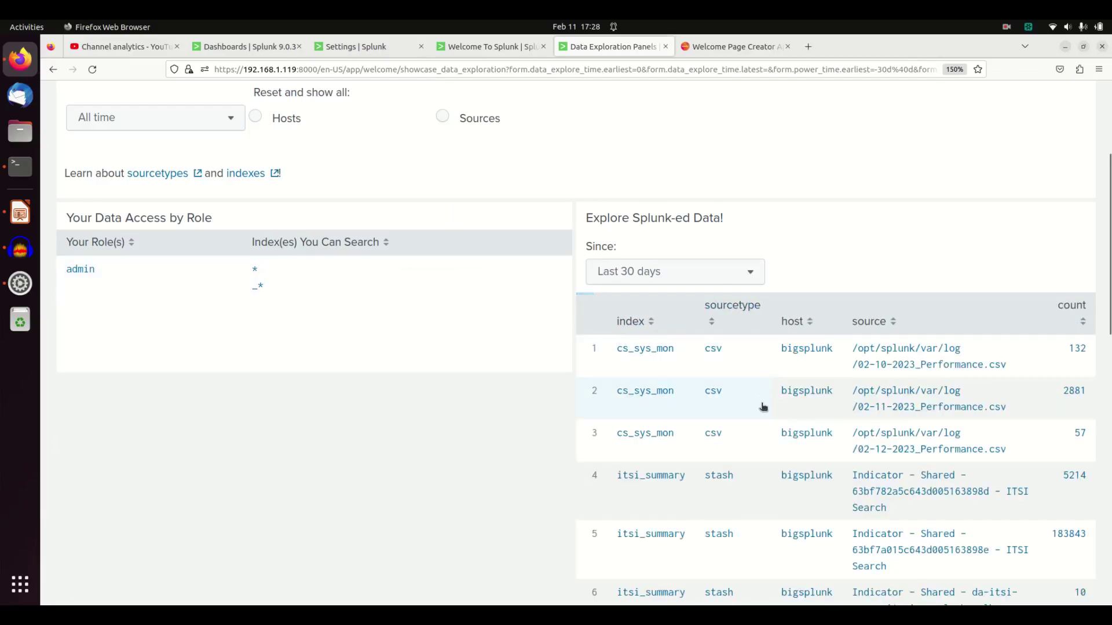
pyautogui.scroll(-2, 763, 407)
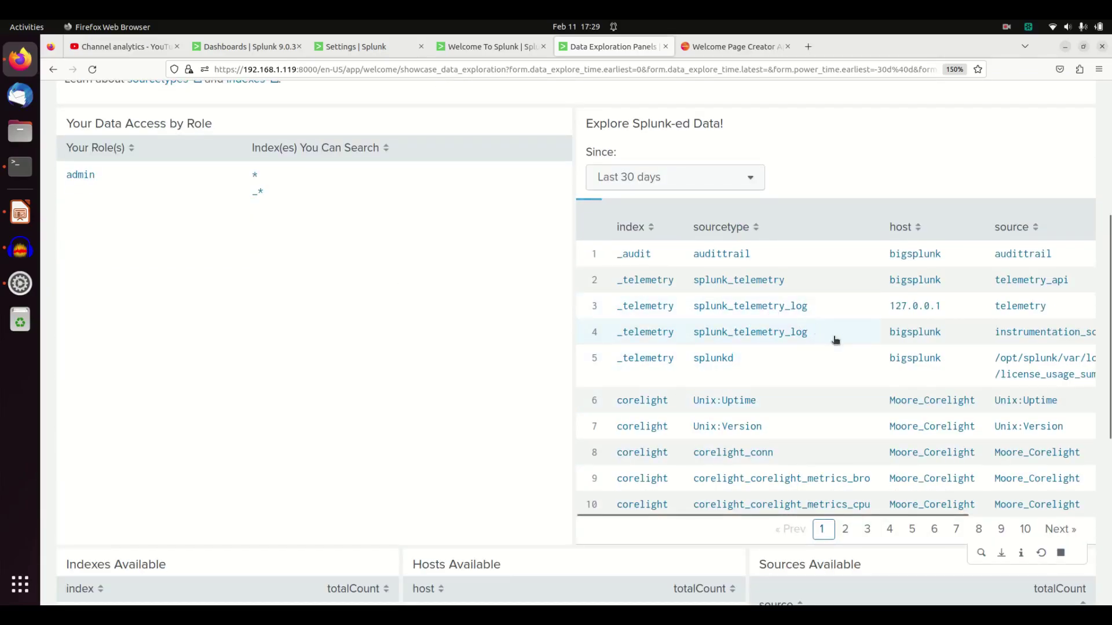
pyautogui.scroll(-7, 839, 359)
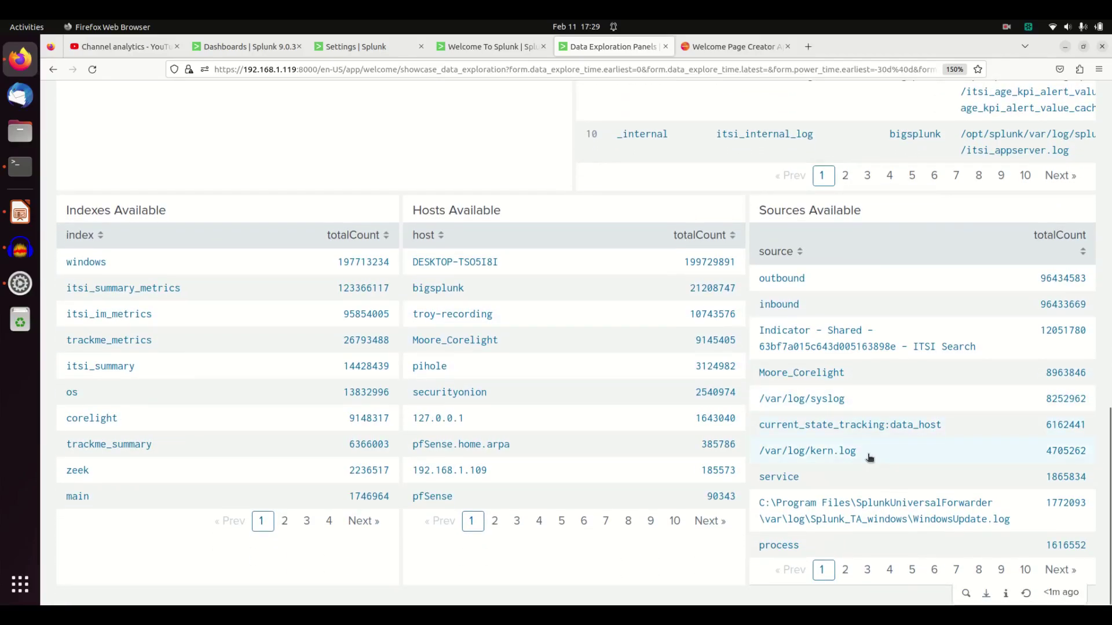
pyautogui.scroll(10, 867, 449)
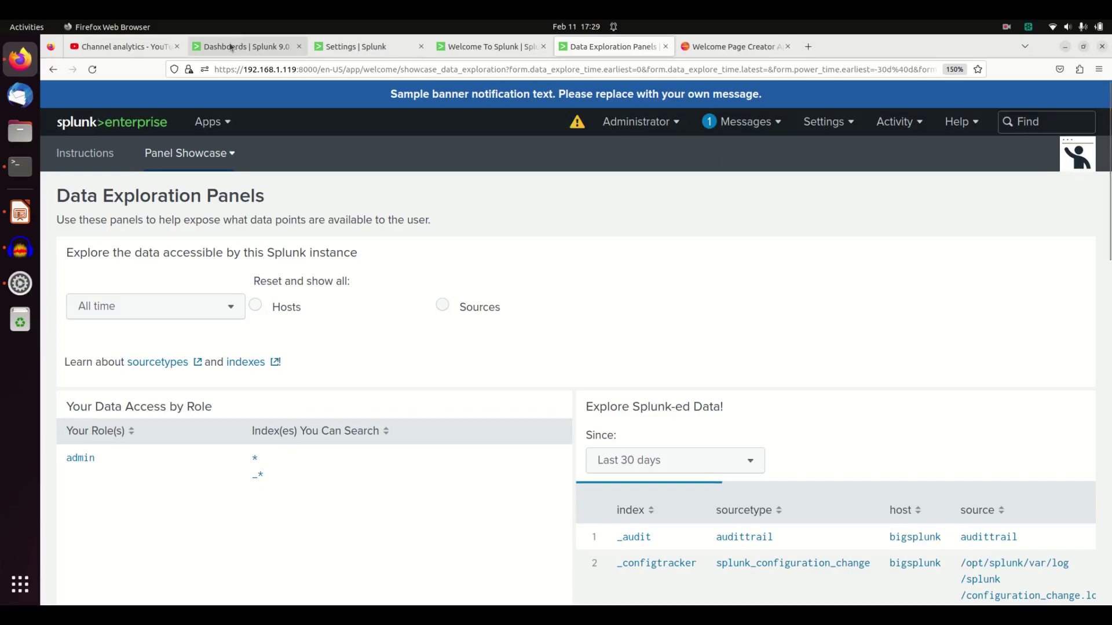
# Check that the admin role's Default app under Resources is lame_training, then close the editor
pyautogui.click(331, 46)
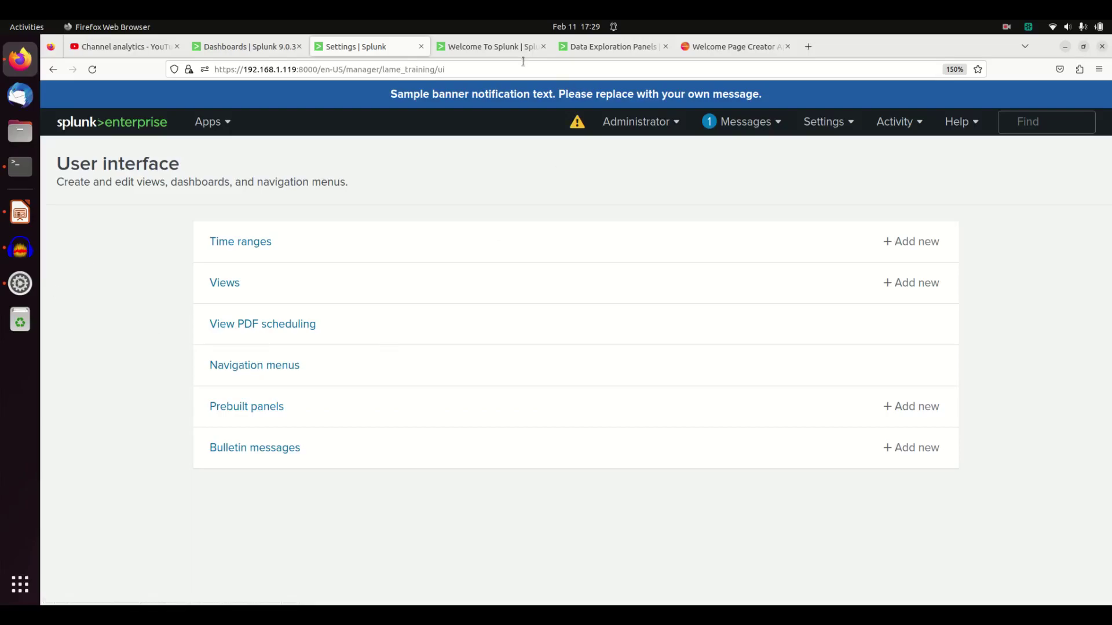
pyautogui.click(582, 45)
pyautogui.click(817, 131)
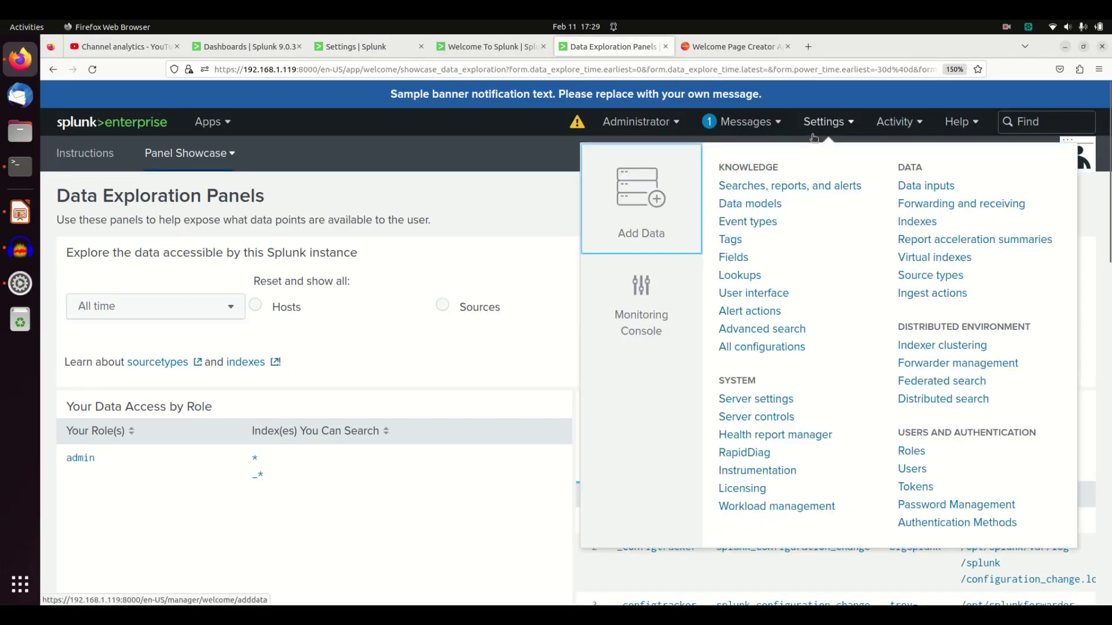
pyautogui.click(898, 454)
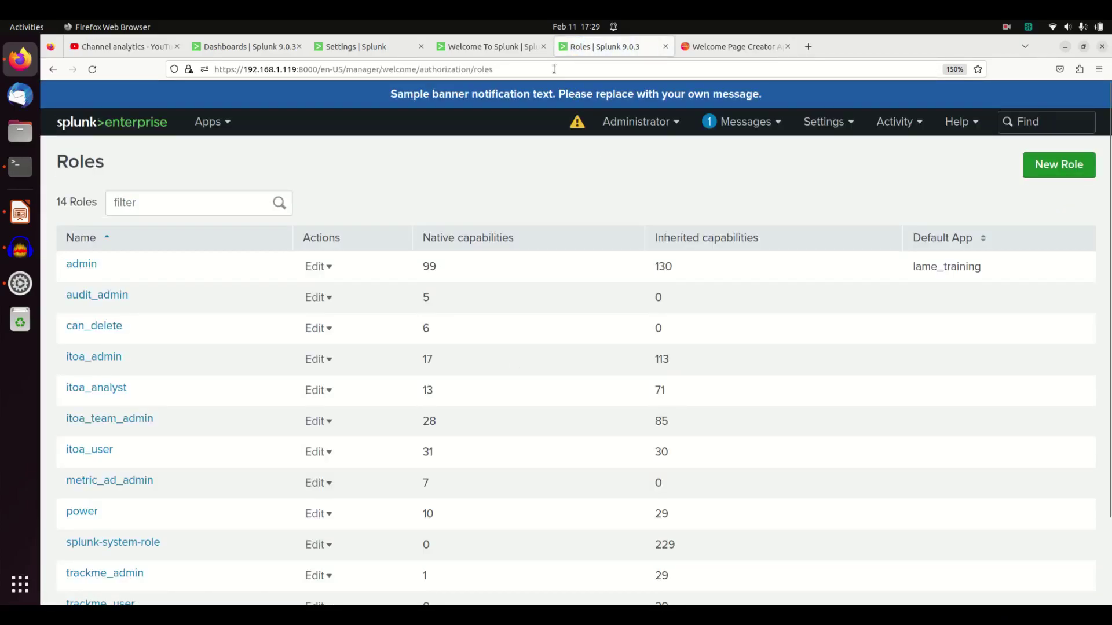
pyautogui.click(87, 266)
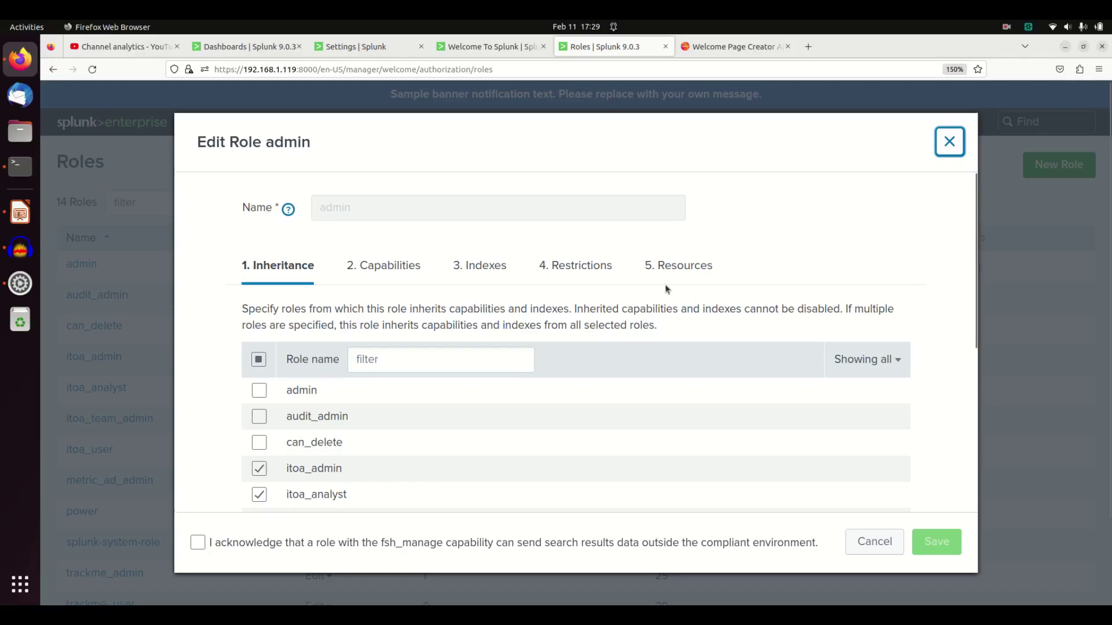
pyautogui.click(672, 269)
pyautogui.click(416, 377)
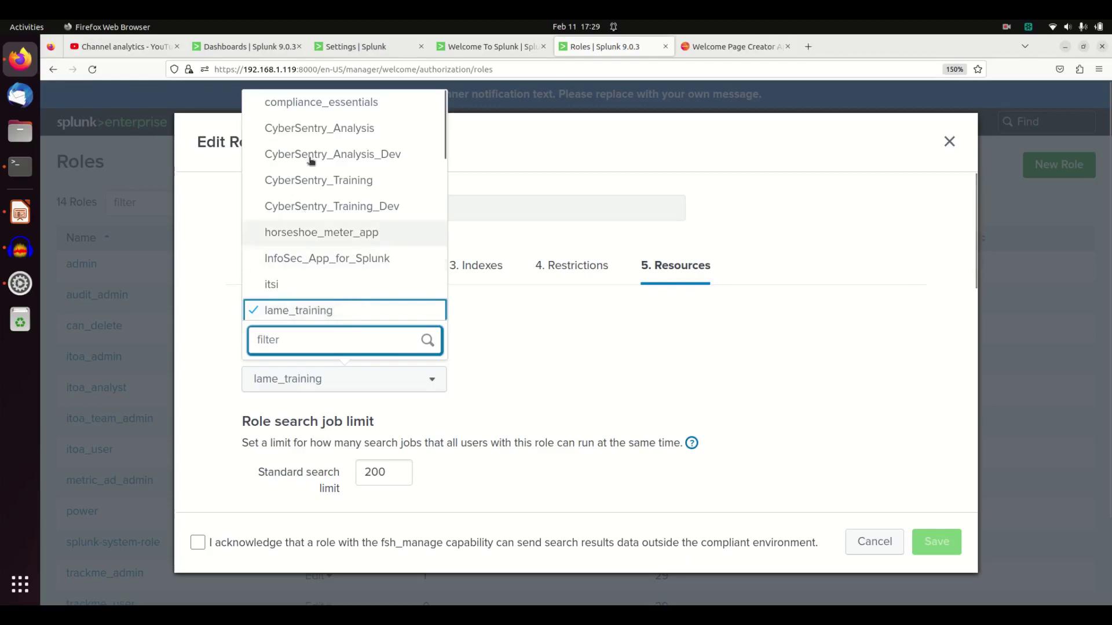
pyautogui.click(285, 311)
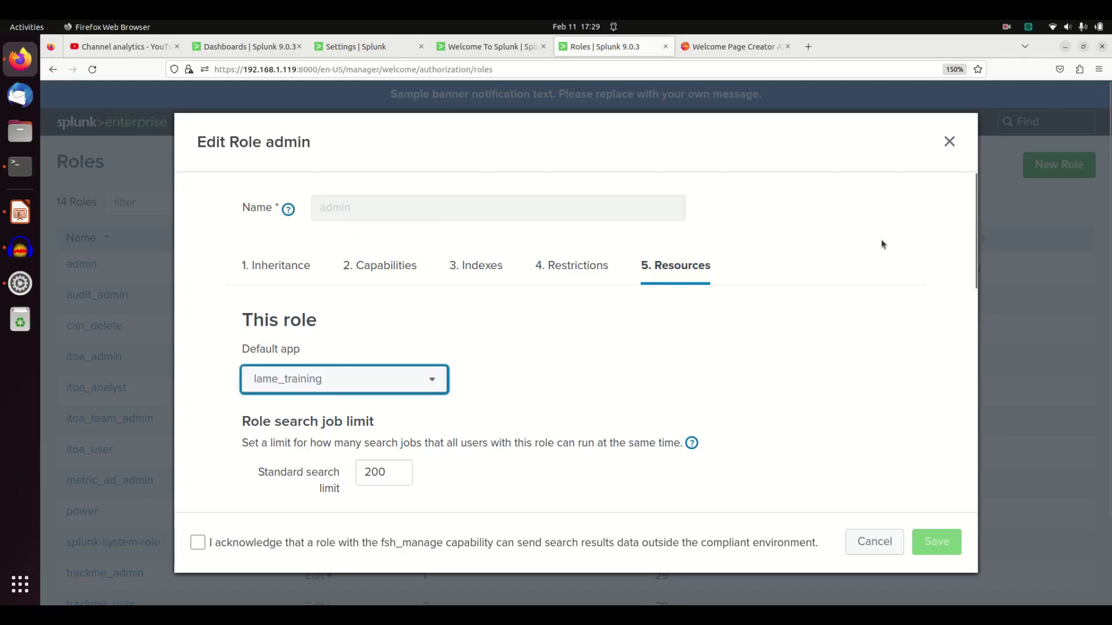
pyautogui.click(947, 148)
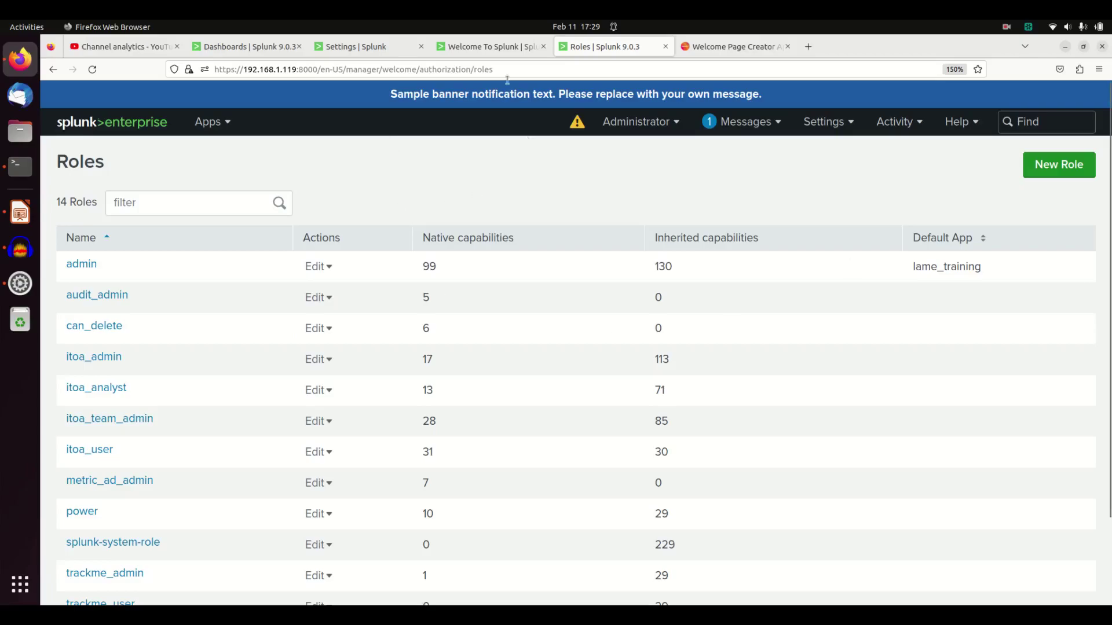
# Open Settings > User interface > Navigation menus and scroll the lame_training nav list
pyautogui.click(493, 47)
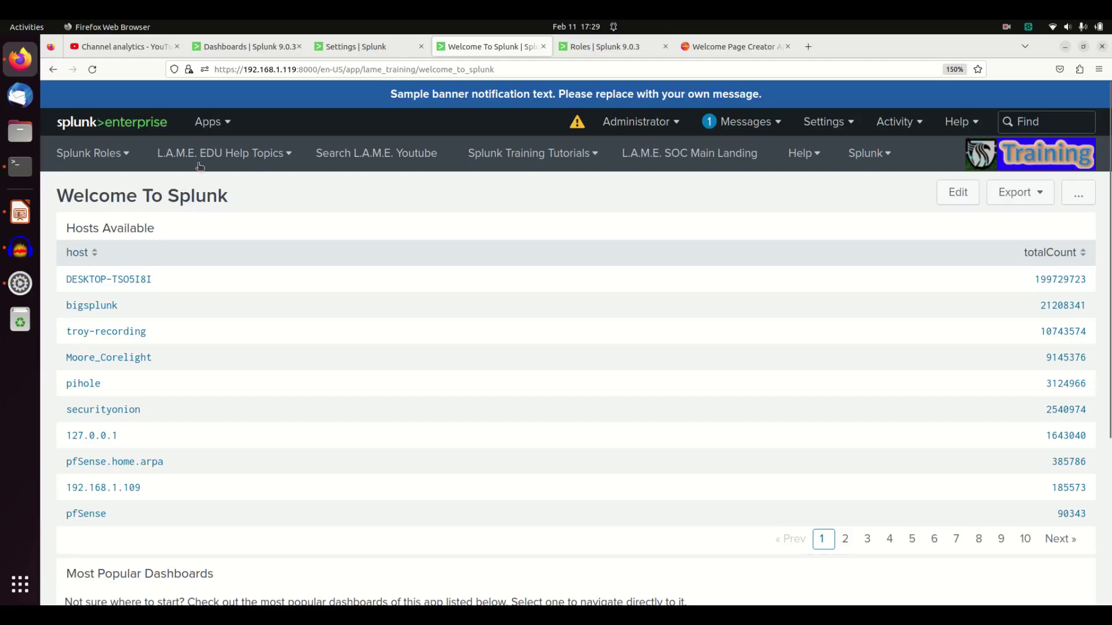
pyautogui.click(832, 123)
pyautogui.click(753, 300)
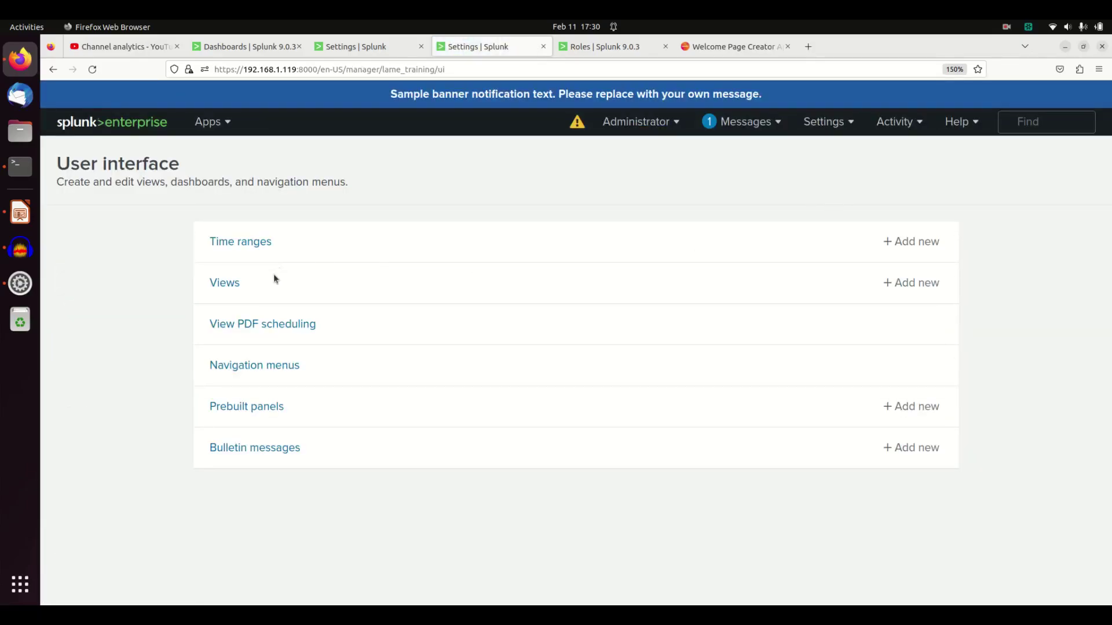
pyautogui.click(257, 365)
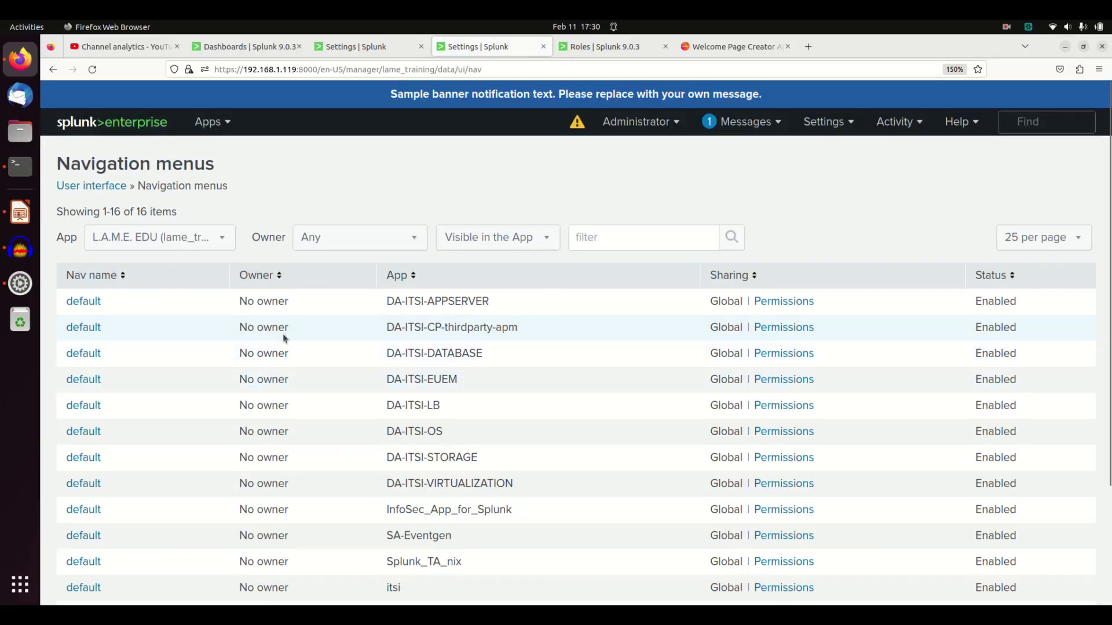
pyautogui.scroll(-3, 378, 455)
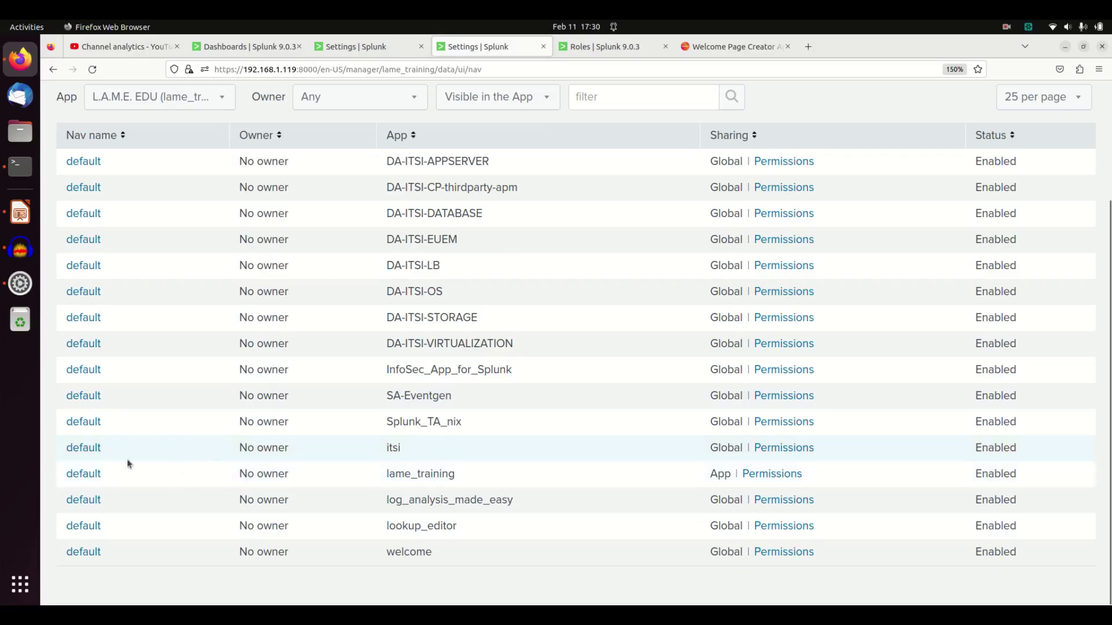
# Inspect the lame_training default nav XML, highlighting default='true' on the search view
pyautogui.click(88, 474)
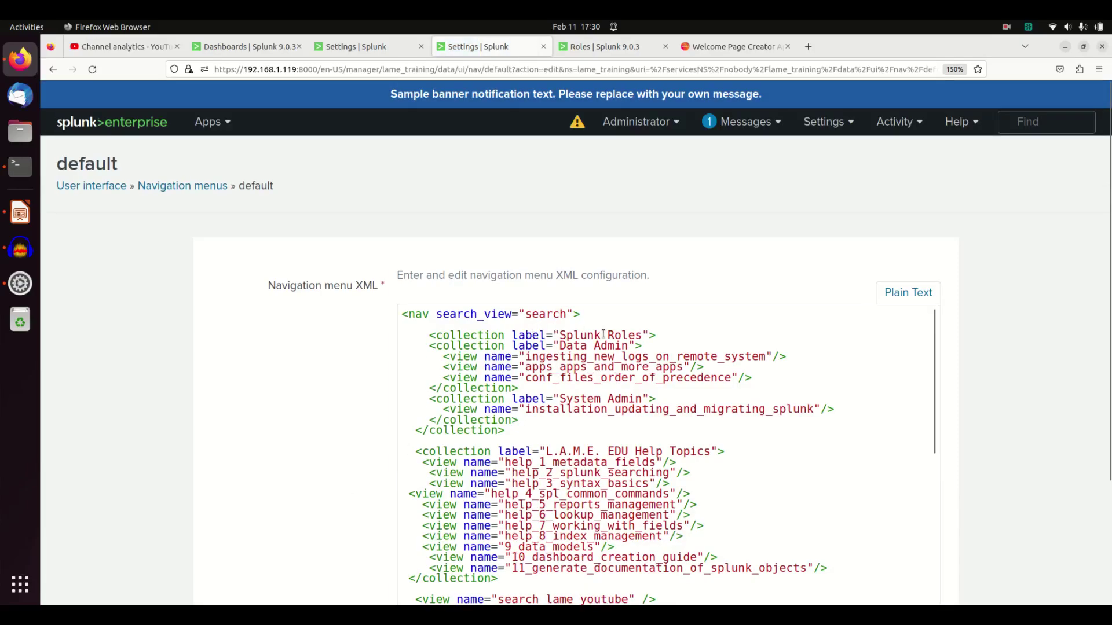
pyautogui.scroll(-12, 637, 352)
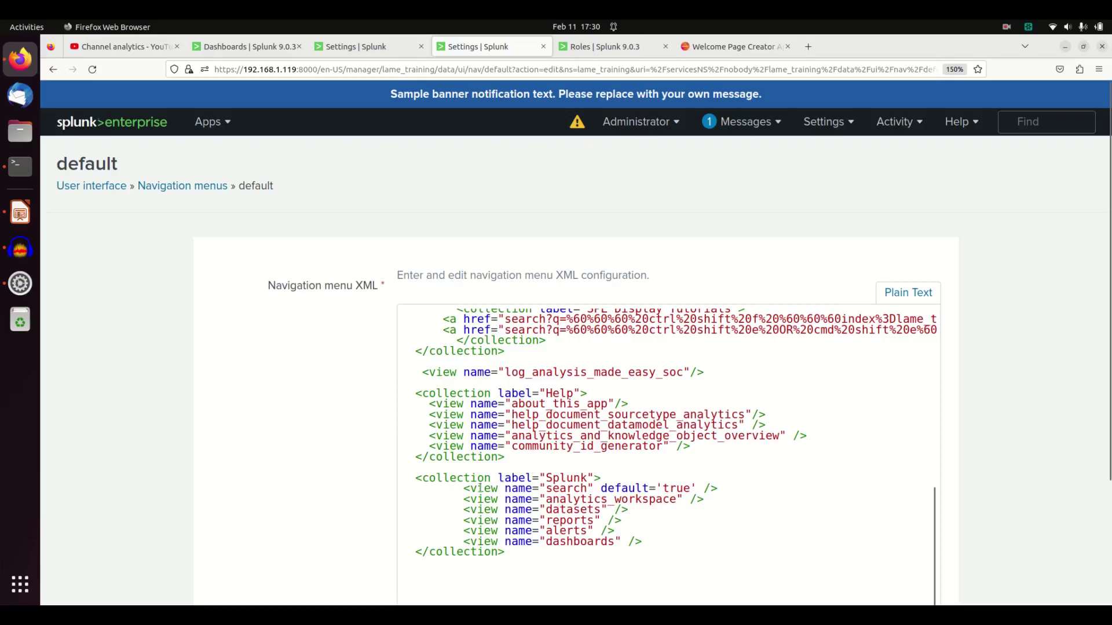
pyautogui.moveTo(461, 488); pyautogui.dragTo(691, 490)
pyautogui.click(637, 489)
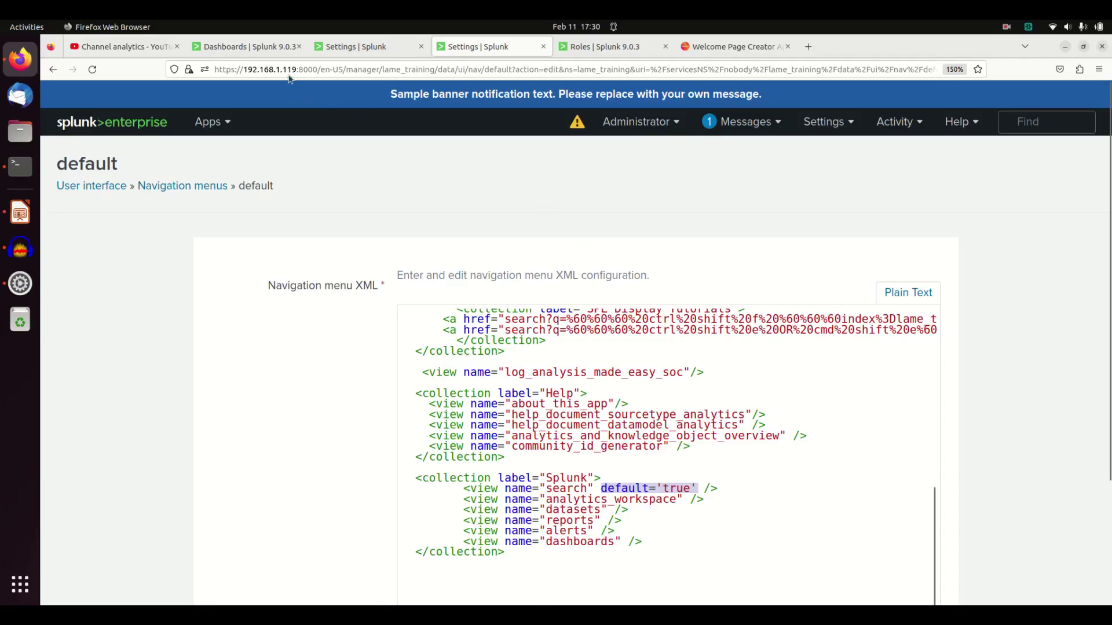
pyautogui.click(335, 47)
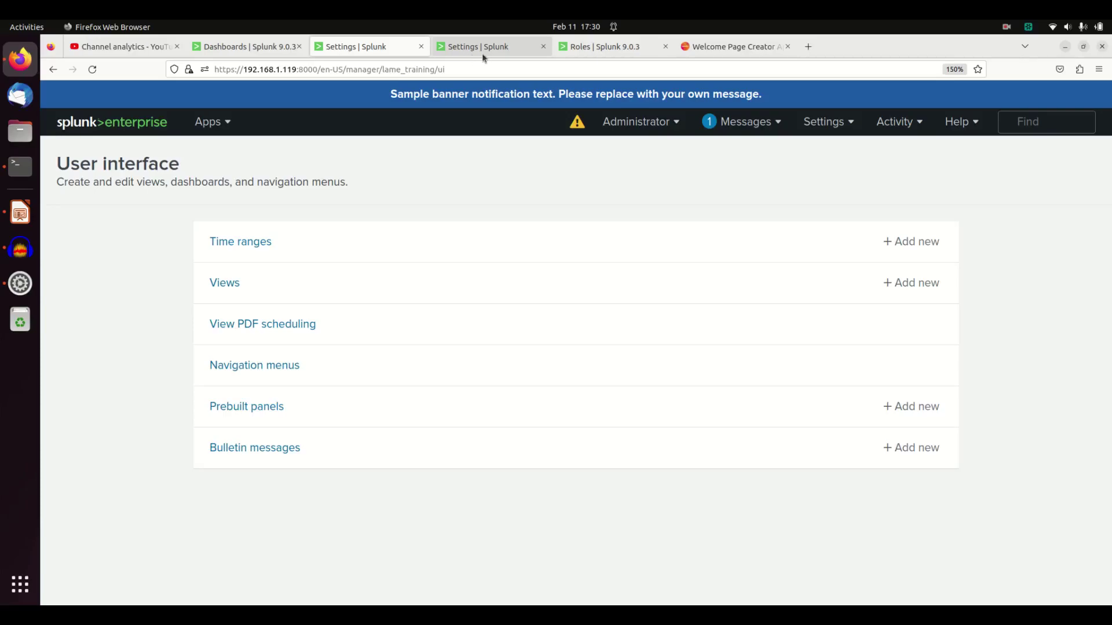
# Browse the list of all dashboards, then return to the User interface settings page
pyautogui.click(270, 49)
pyautogui.scroll(-5, 283, 533)
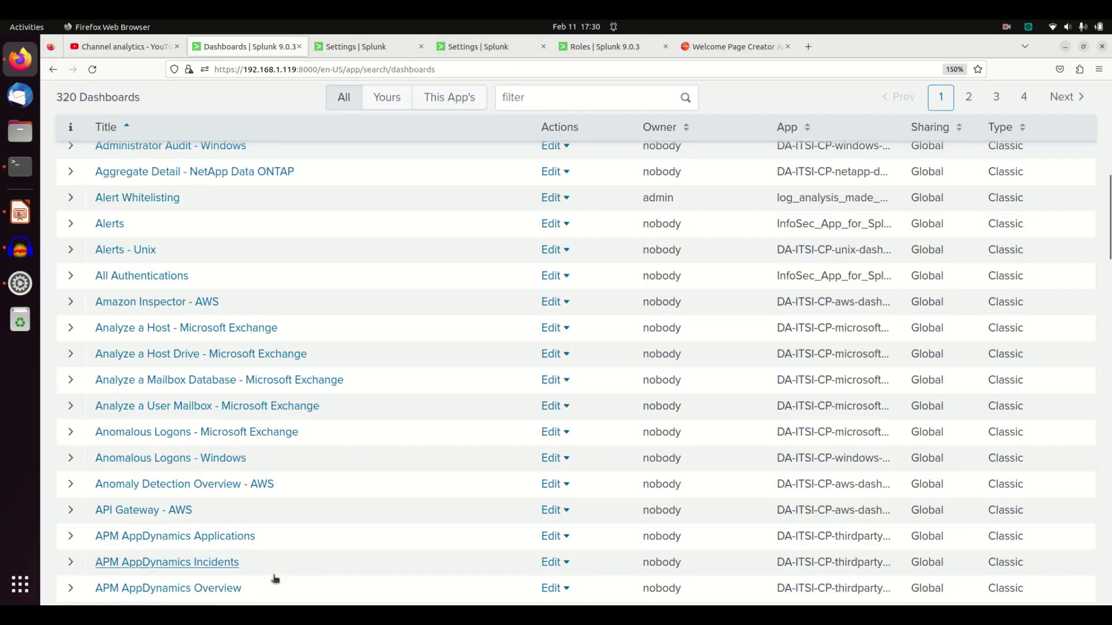
pyautogui.scroll(-15, 275, 579)
pyautogui.scroll(20, 260, 521)
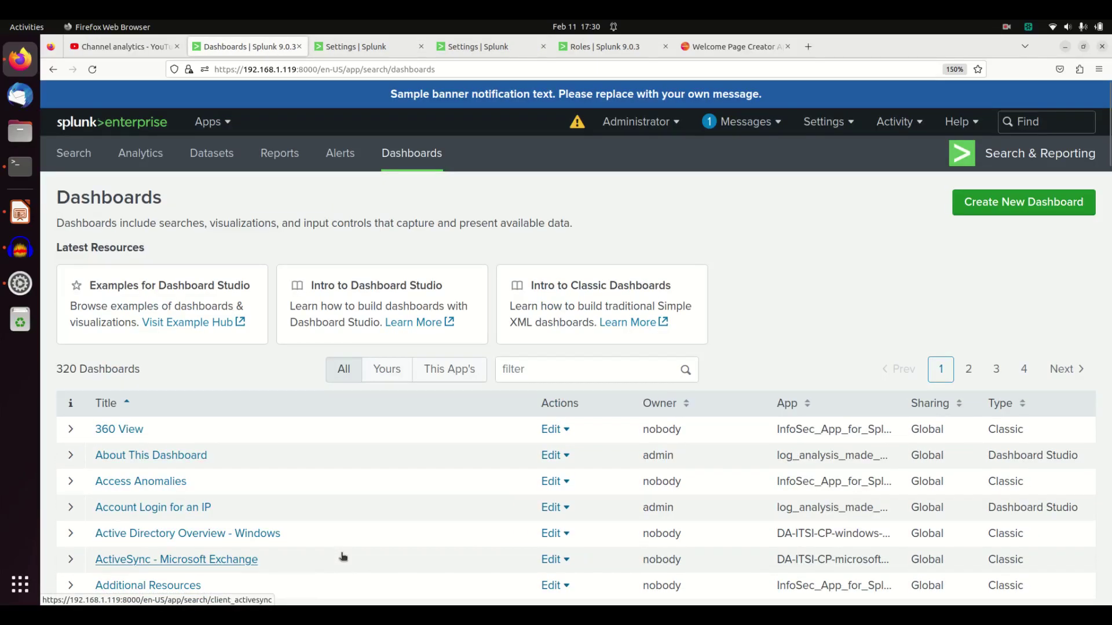
pyautogui.click(357, 47)
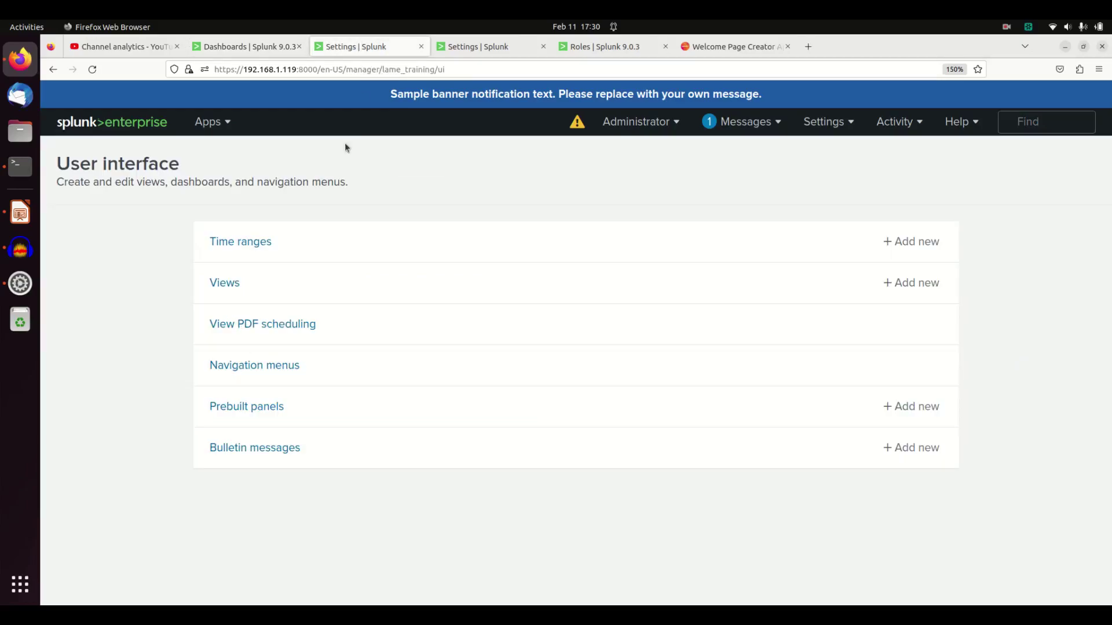
# Open the L.A.M.E. EDU app from the installed apps list
pyautogui.click(211, 121)
pyautogui.scroll(-3, 192, 392)
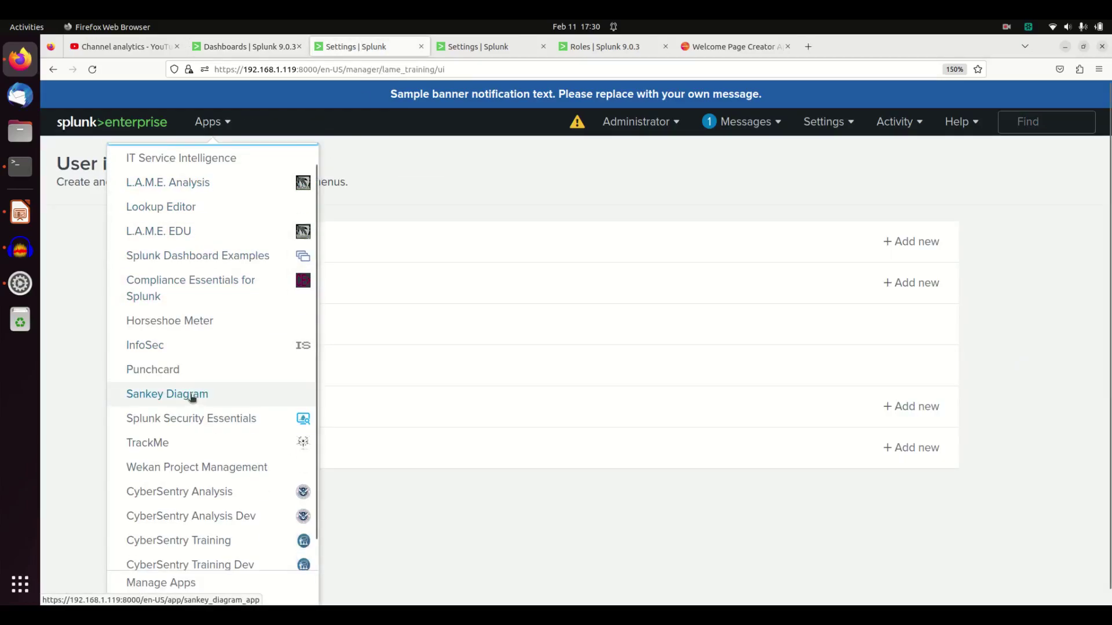
pyautogui.scroll(2, 191, 394)
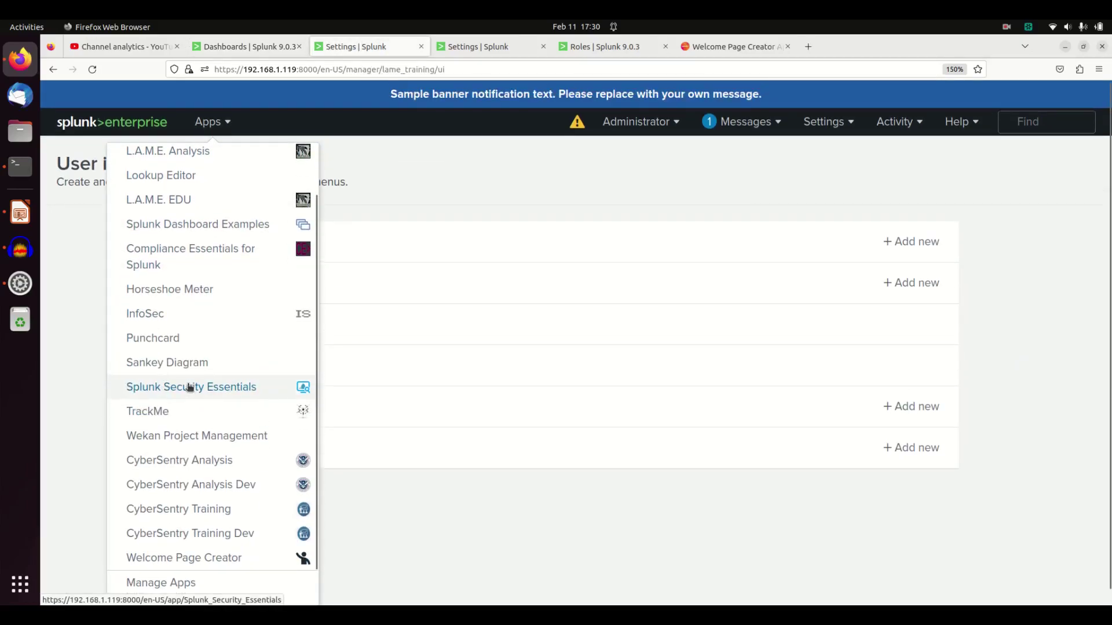
pyautogui.click(179, 199)
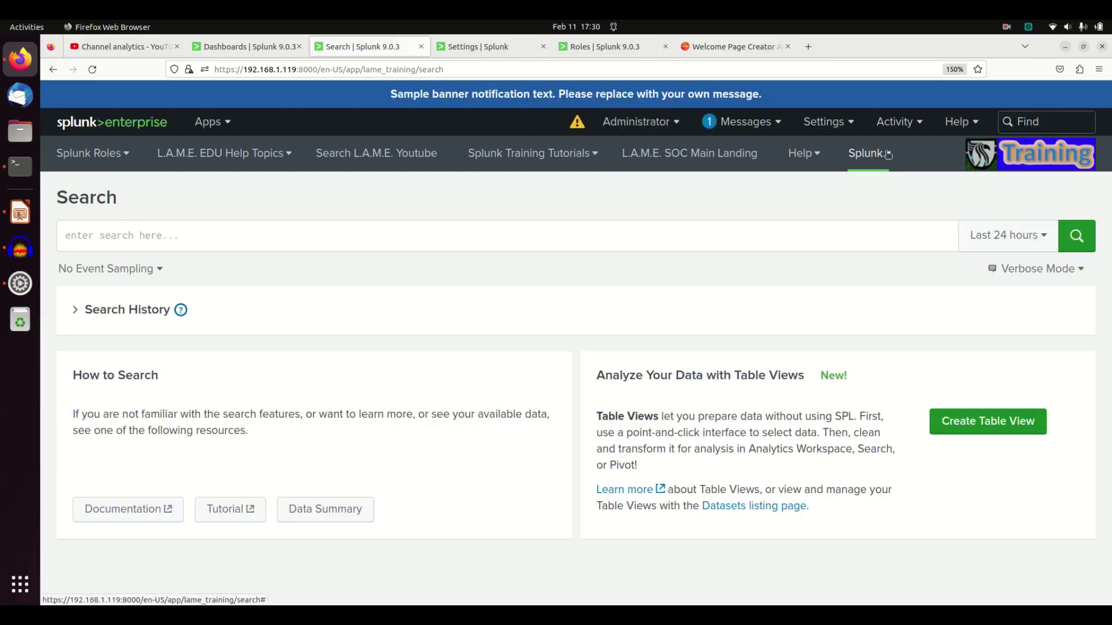
# Open the Welcome To Splunk dashboard via Splunk > Dashboards and select its view name welcome_to_splunk
pyautogui.click(868, 153)
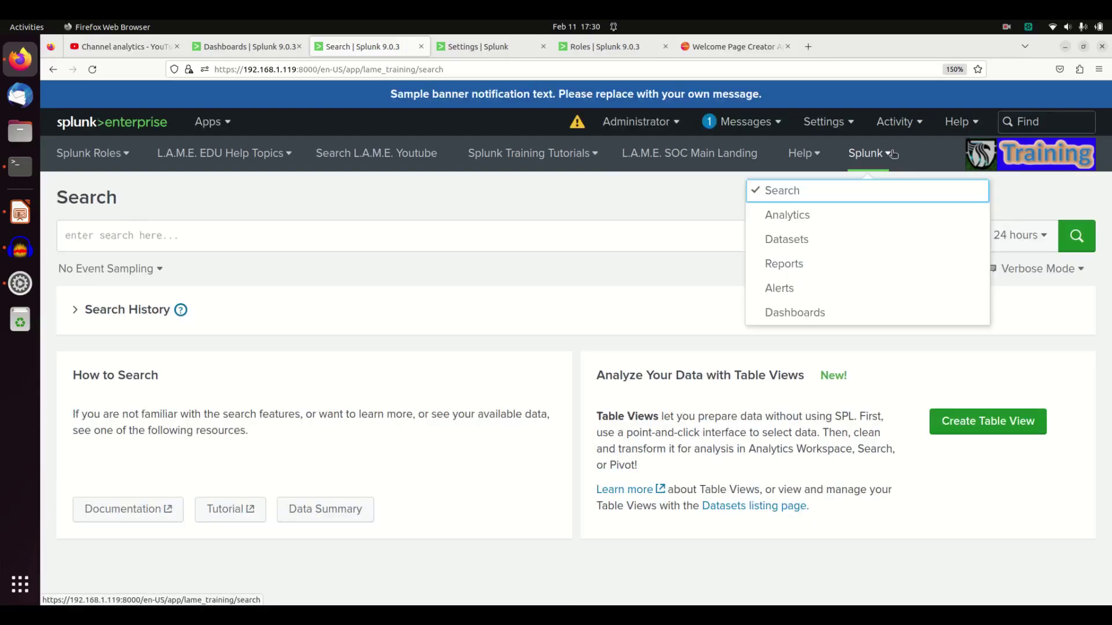
pyautogui.click(793, 313)
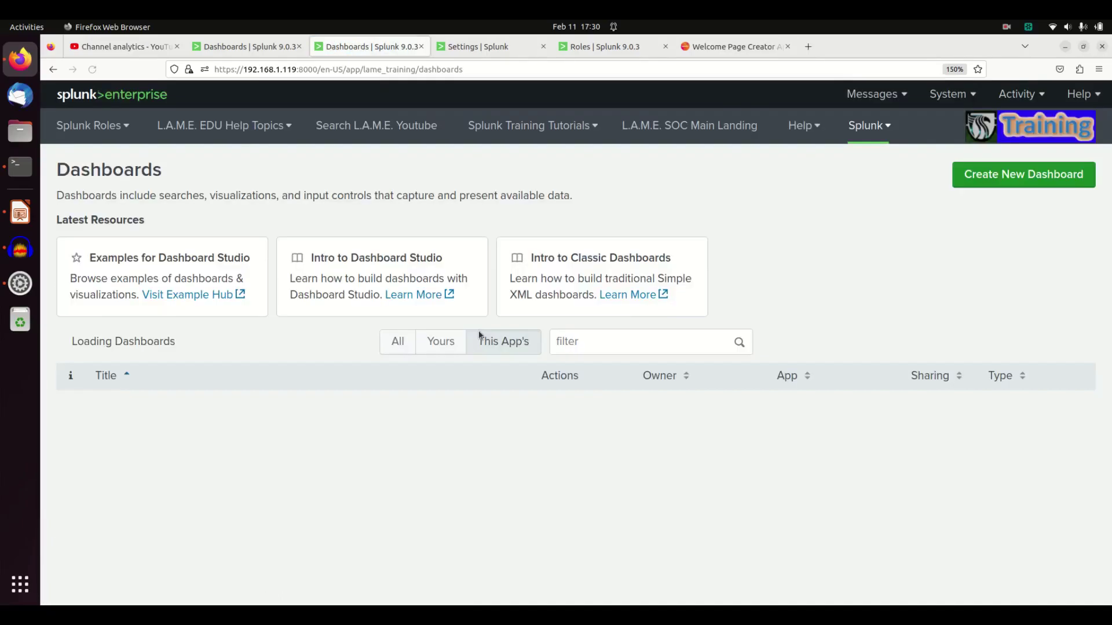
pyautogui.scroll(-15, 318, 484)
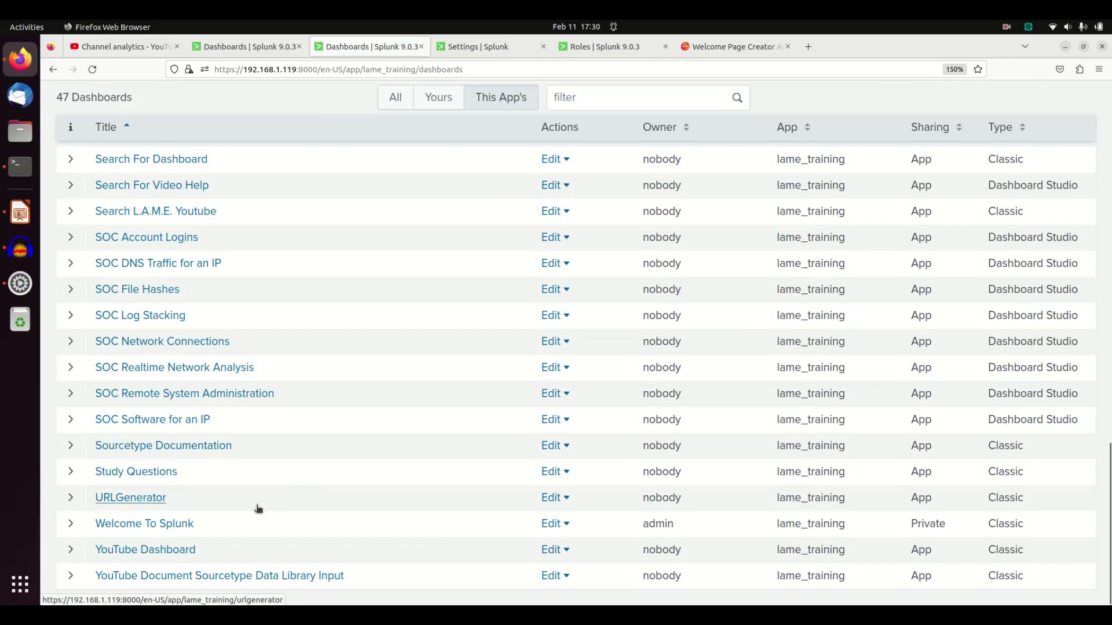
pyautogui.click(153, 525)
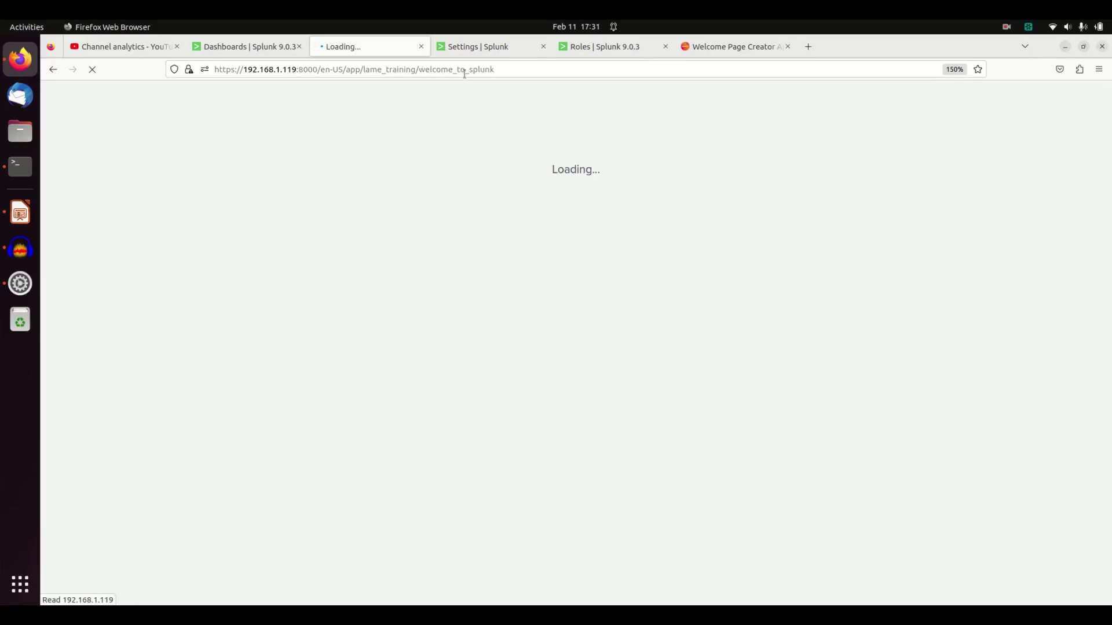
pyautogui.doubleClick(464, 70)
pyautogui.hotkey('ctrl', 'c')
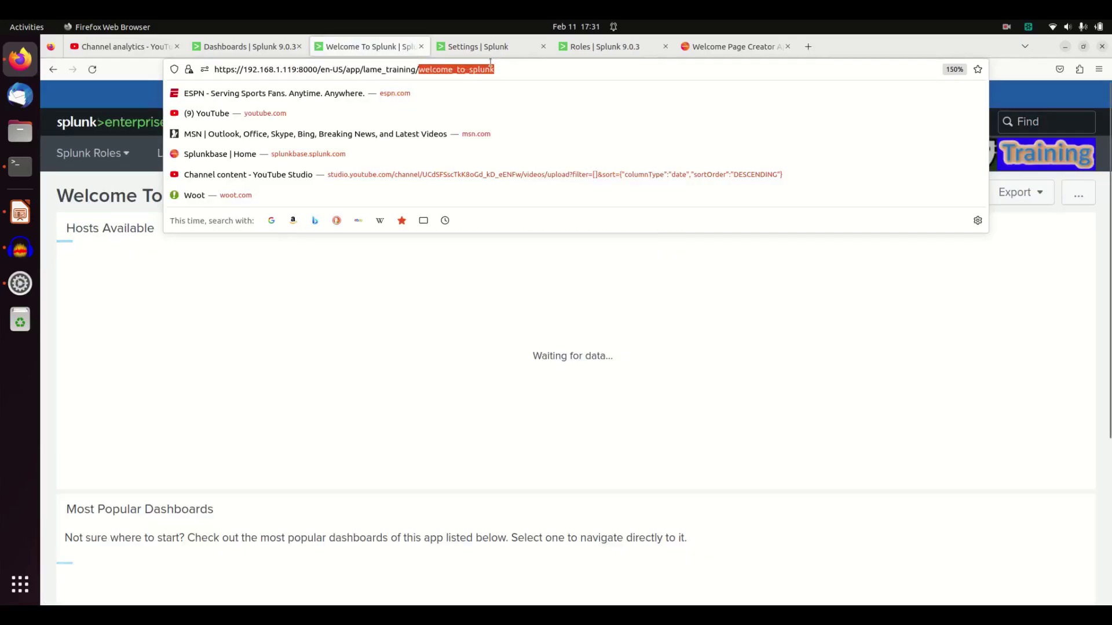
# Add a <collection label="Welcome"> with its closing tag below the Splunk collection
pyautogui.click(488, 48)
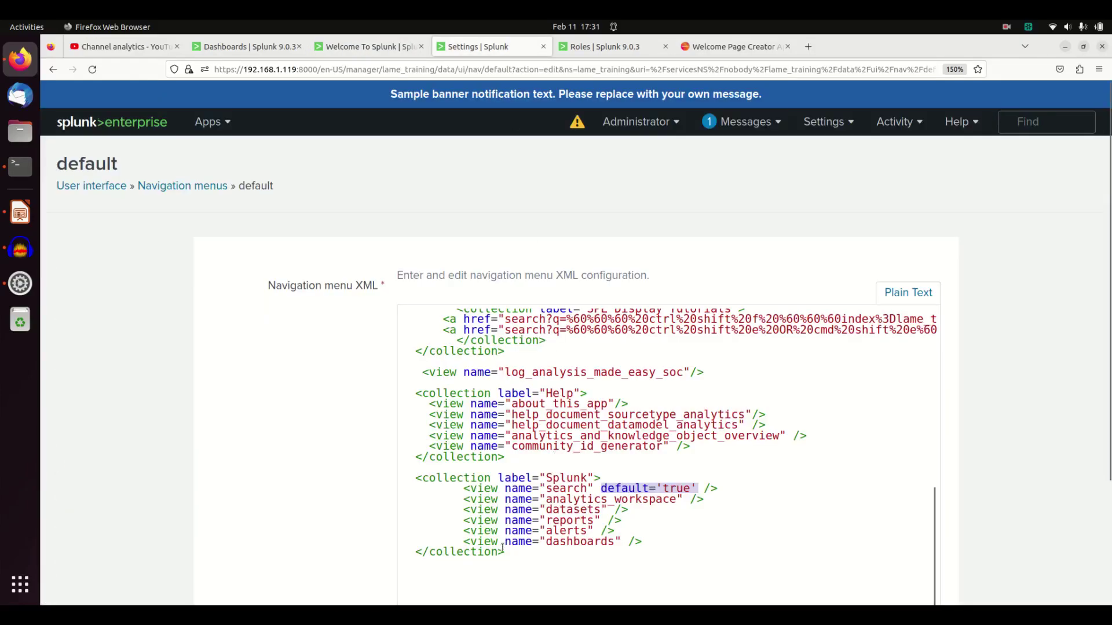
pyautogui.click(519, 554)
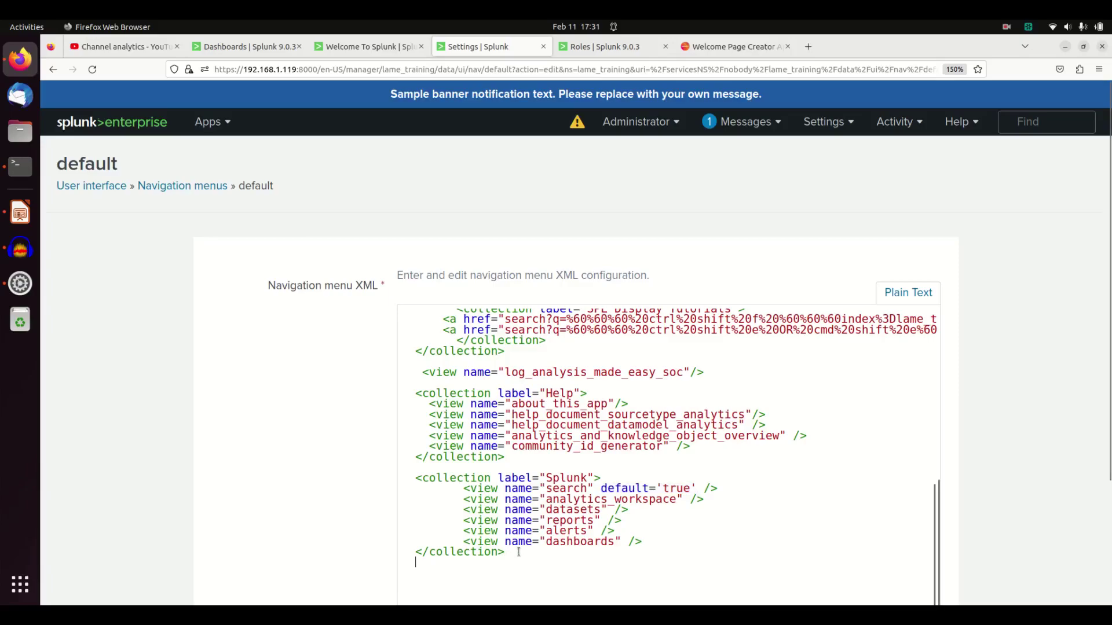
pyautogui.press('Return')
pyautogui.write('<collection>')
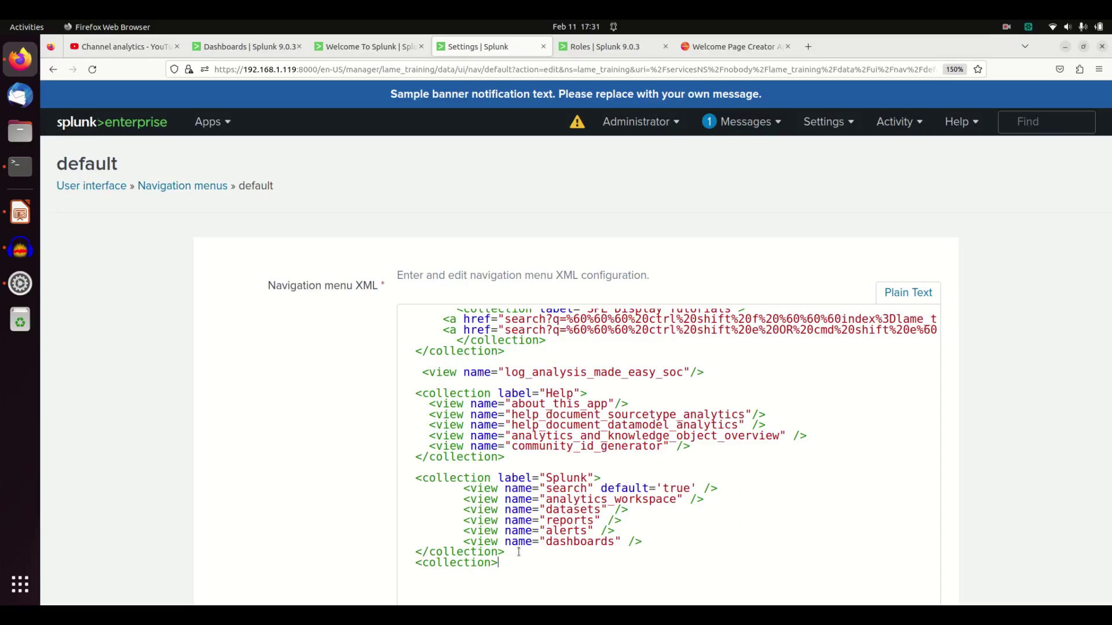
pyautogui.press('Left')
pyautogui.write('label')
pyautogui.press('BackSpace')
pyautogui.write('="Welcome"')
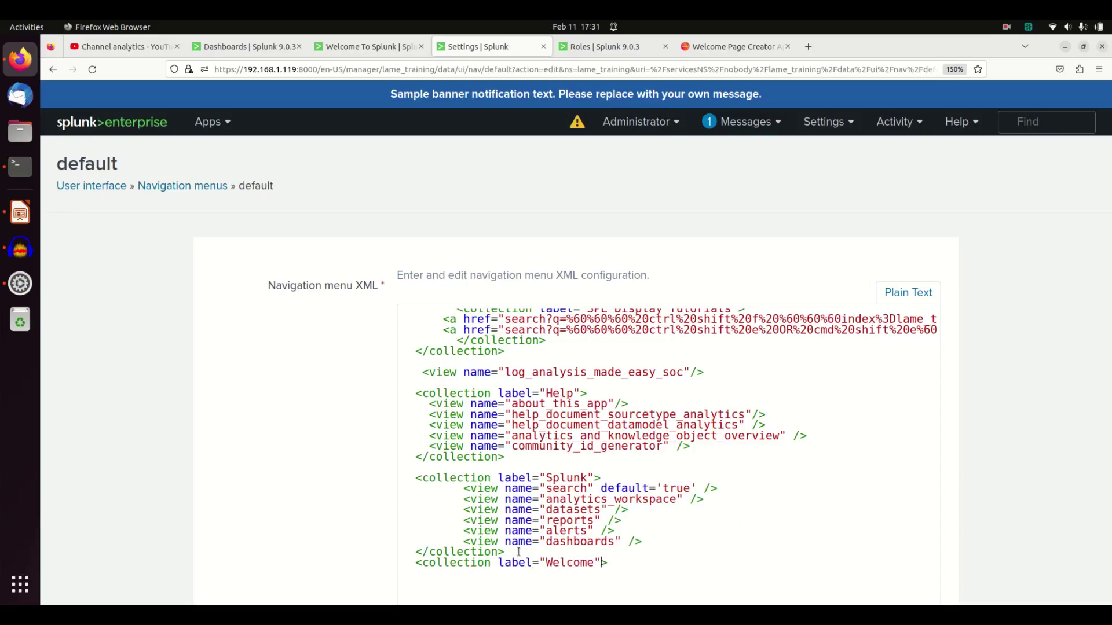
pyautogui.press('End')
pyautogui.press('Return')
pyautogui.write('</')
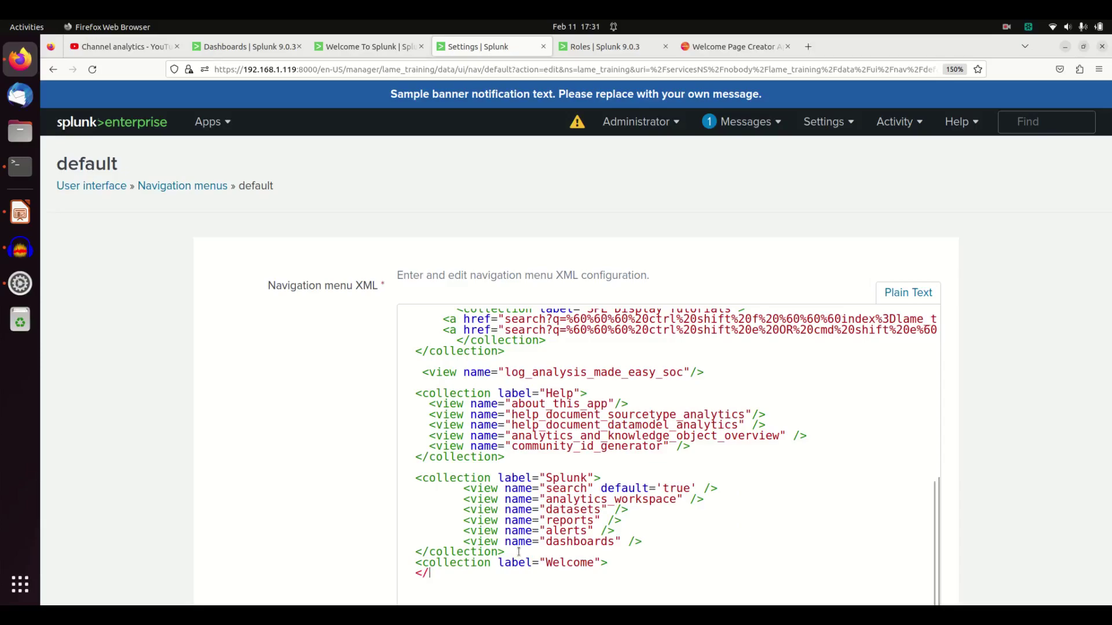
pyautogui.write('collection>')
# Insert a view entry named welcome_to_splunk inside the Welcome collection
pyautogui.press('Up')
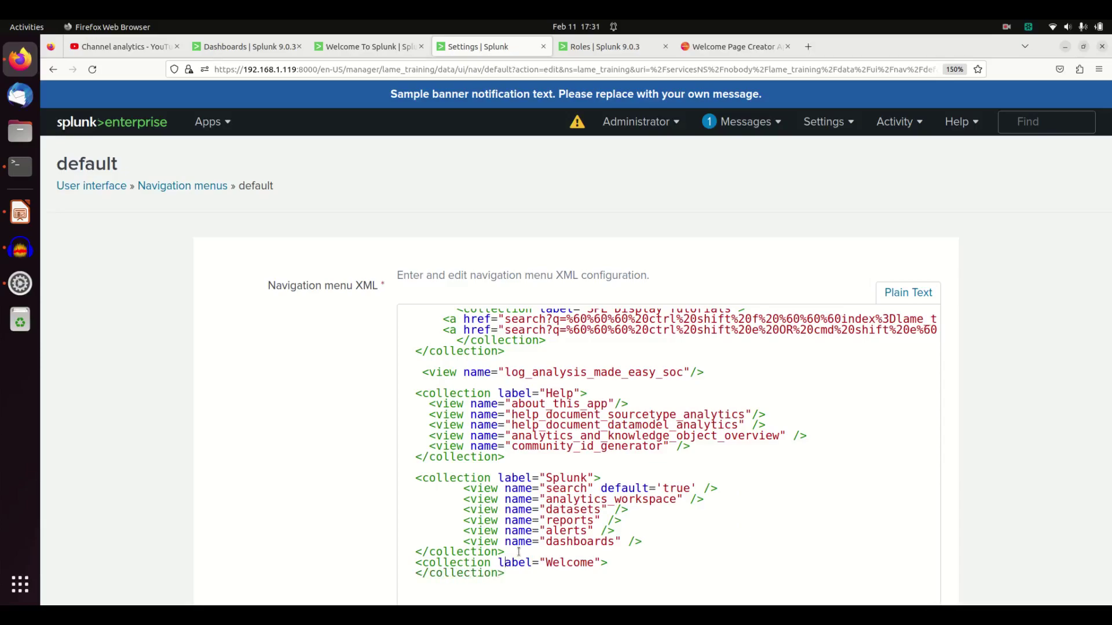
pyautogui.press('Return')
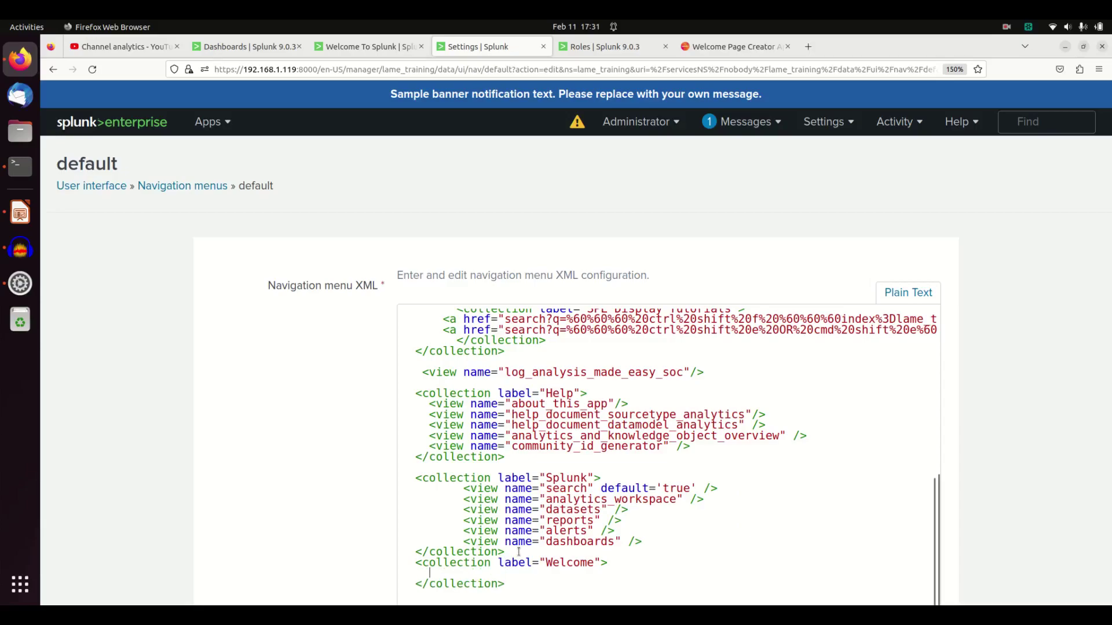
pyautogui.write('<view')
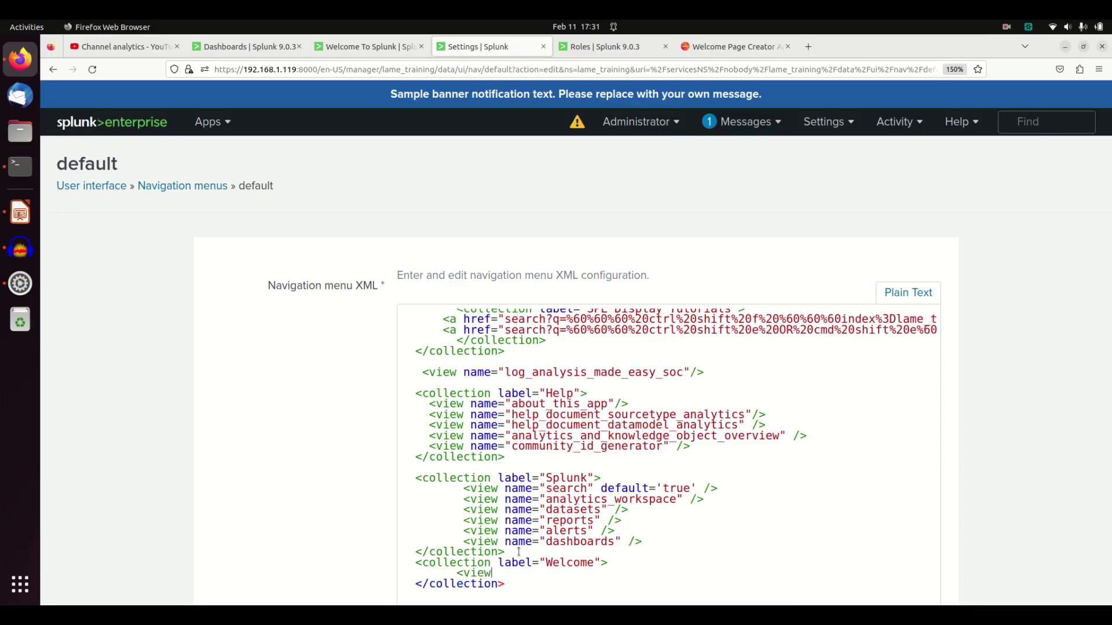
pyautogui.write(' name="')
pyautogui.hotkey('ctrl', 'v')
pyautogui.write('"')
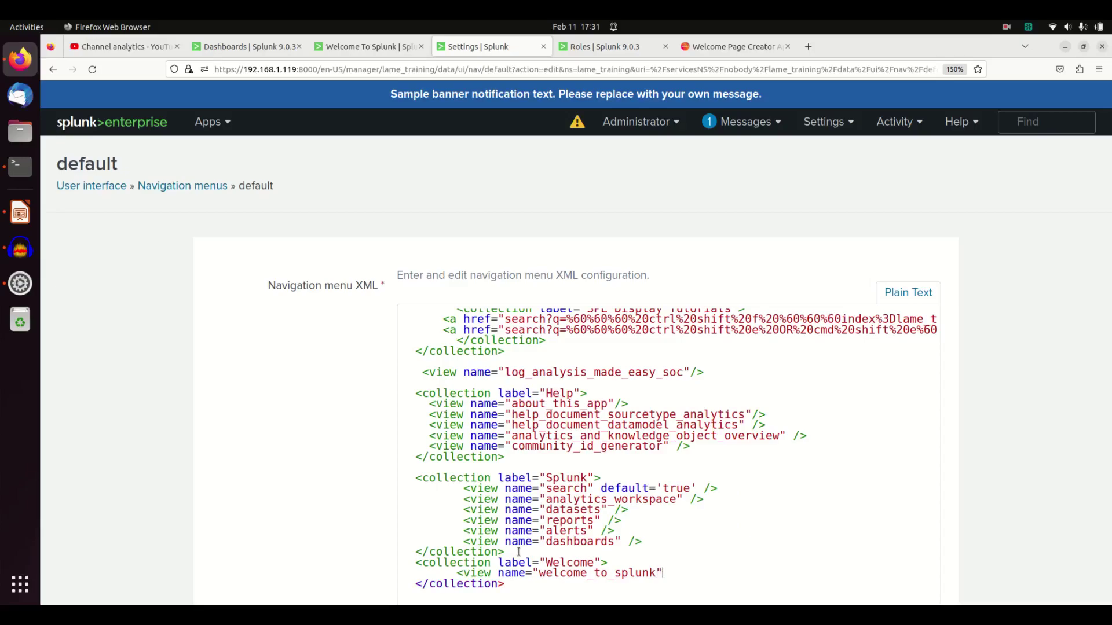
pyautogui.hotkey('shift', 'Tab')
pyautogui.write('/')
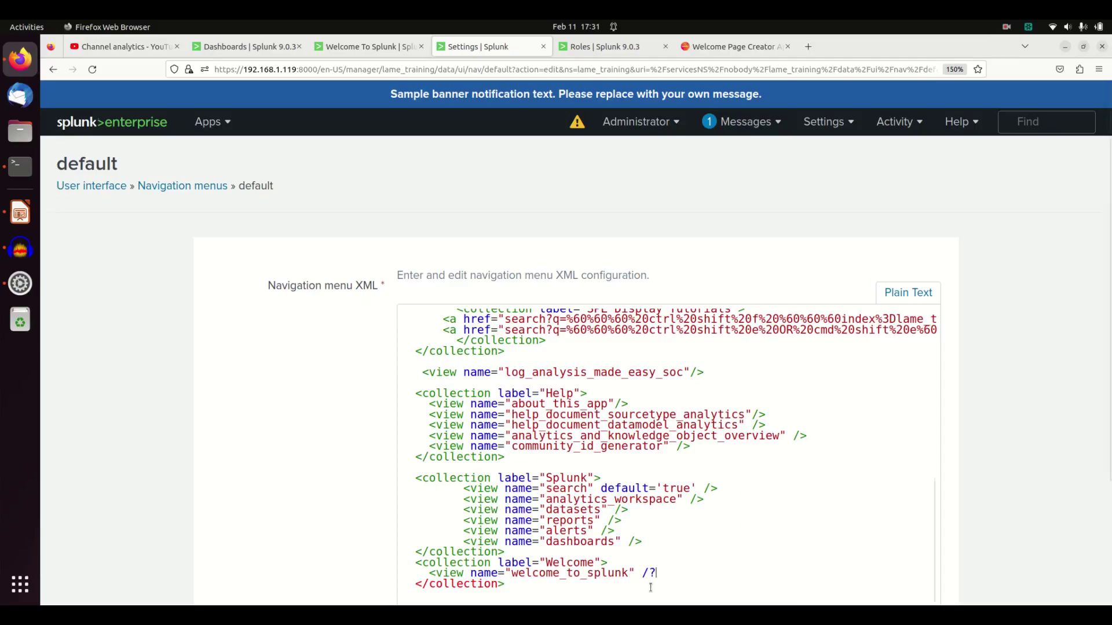
pyautogui.write('?')
pyautogui.press('BackSpace')
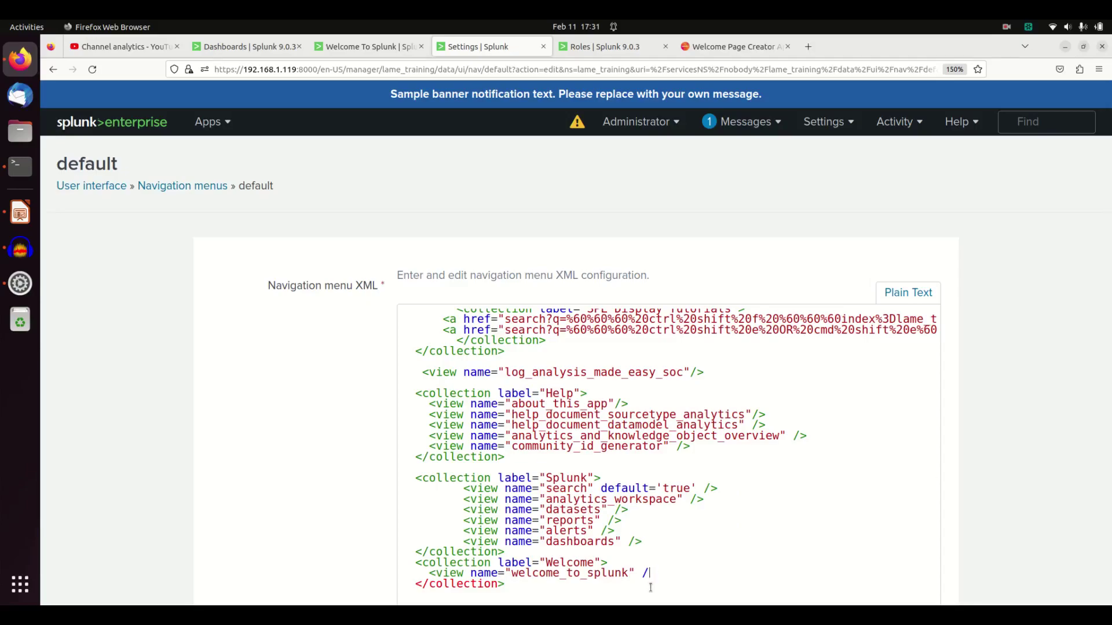
# Close the view tag and move default='true' from the search view to welcome_to_splunk
pyautogui.write('>')
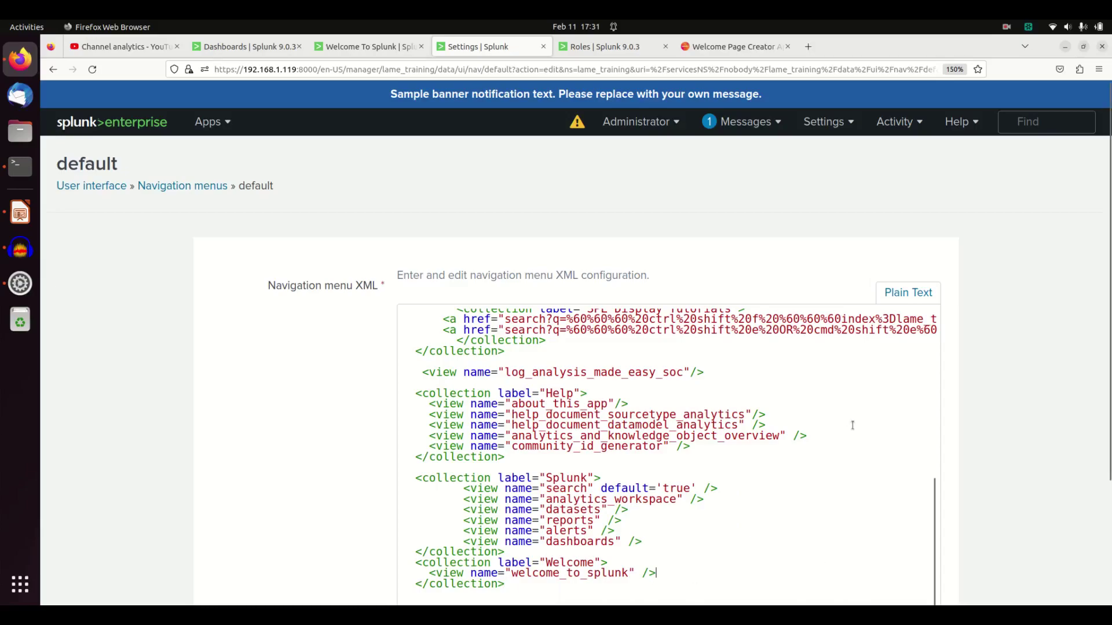
pyautogui.scroll(-3, 651, 588)
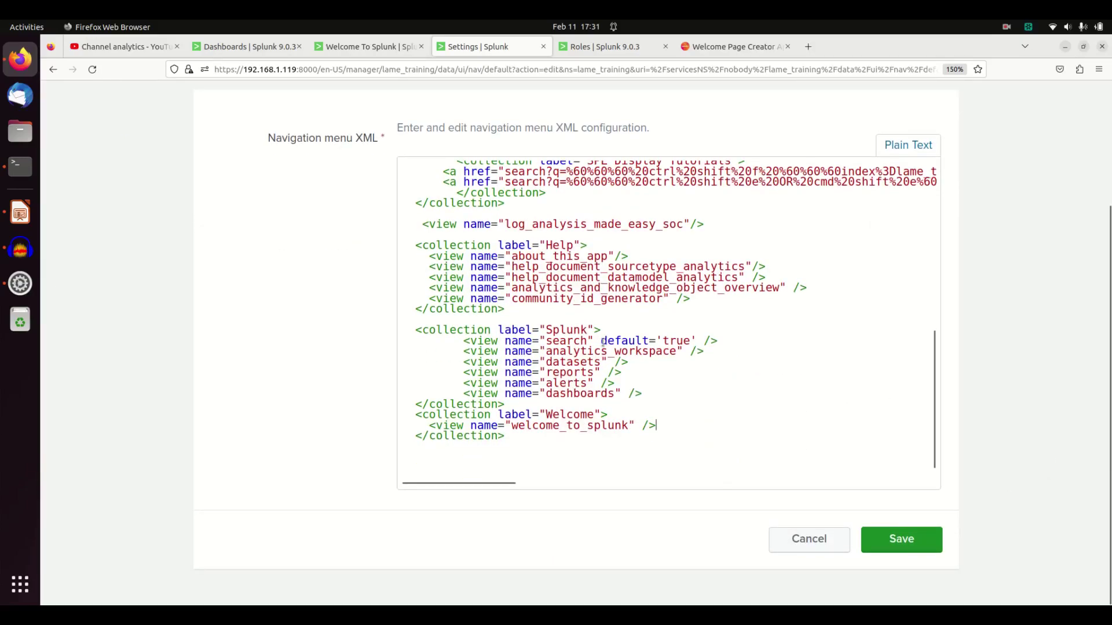
pyautogui.moveTo(601, 341); pyautogui.dragTo(698, 341)
pyautogui.hotkey('ctrl', 'c')
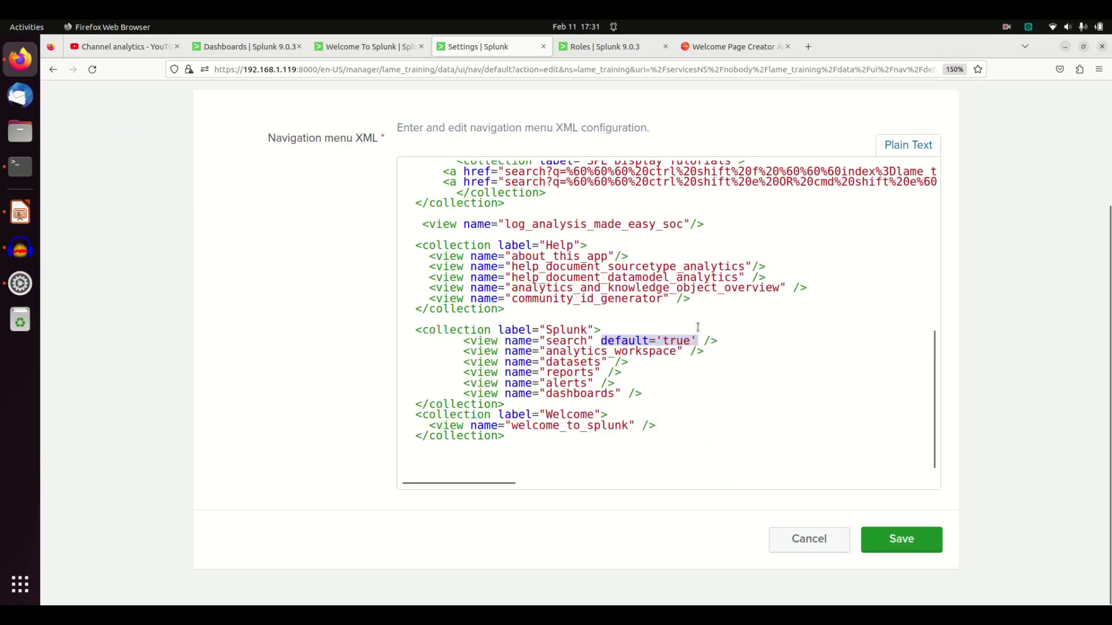
pyautogui.press('BackSpace')
pyautogui.click(639, 426)
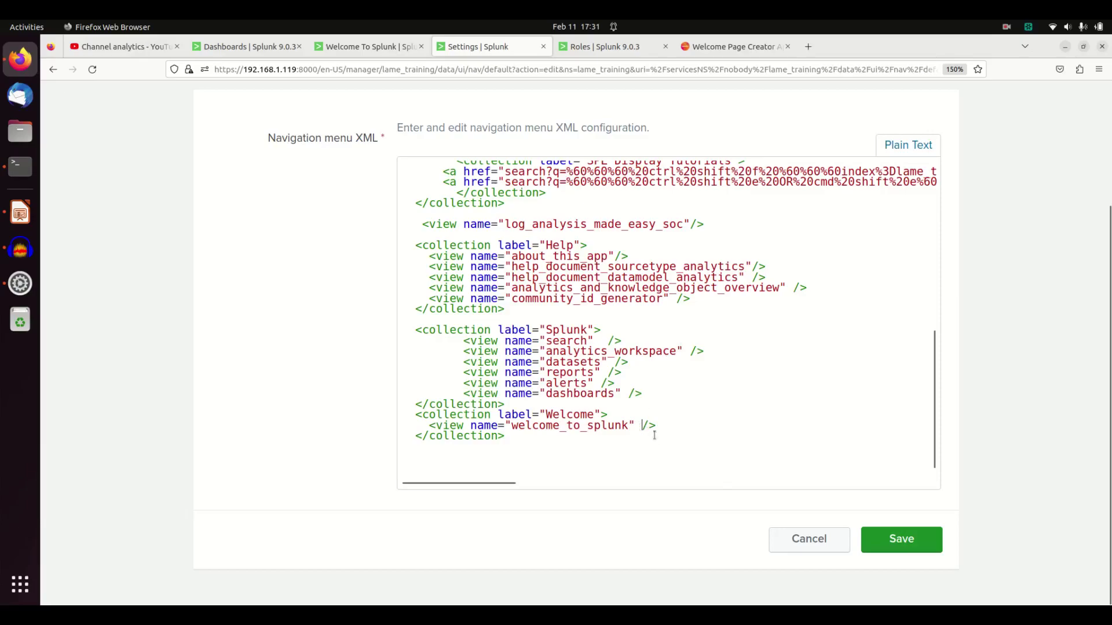
pyautogui.hotkey('ctrl', 'v')
# Review the Welcome label, welcome_to_splunk view name and search_view value in the XML
pyautogui.scroll(15, 670, 440)
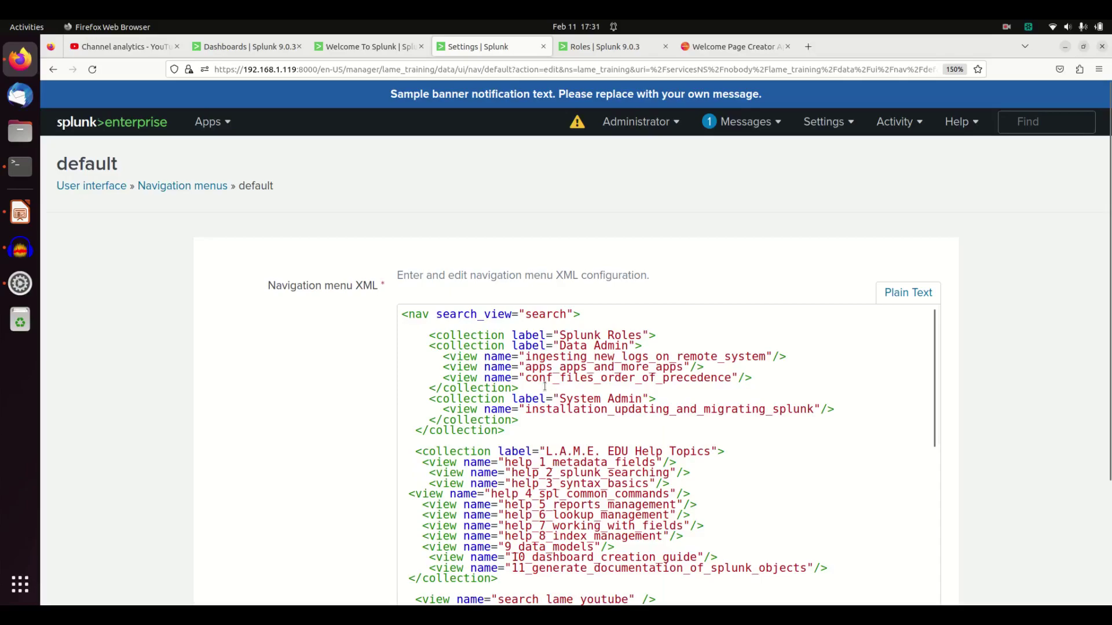
pyautogui.scroll(-10, 535, 385)
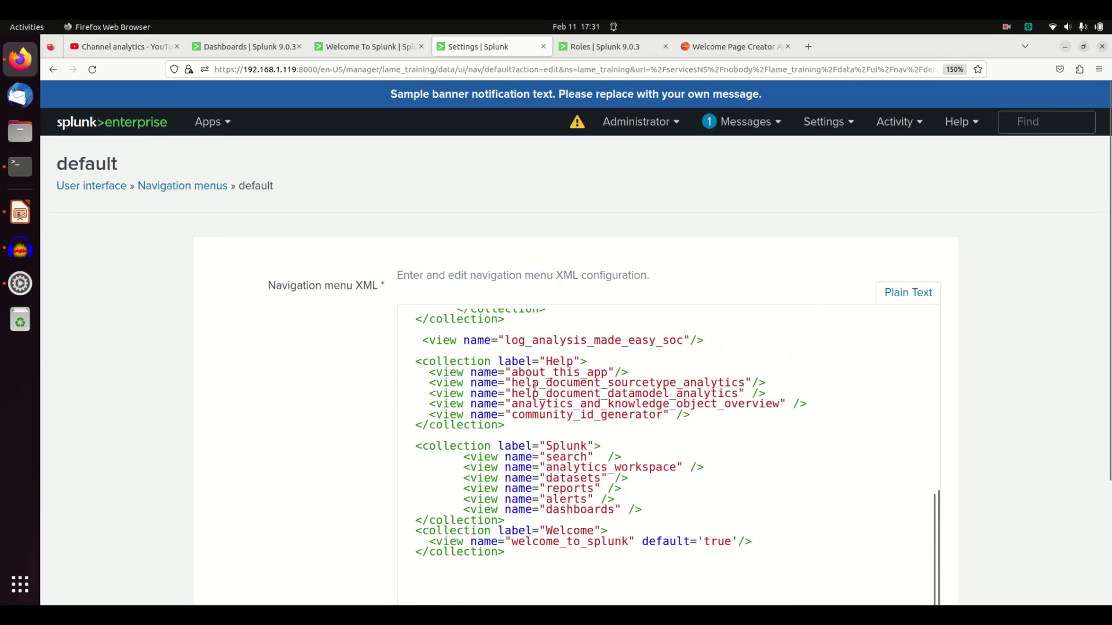
pyautogui.scroll(10, 534, 386)
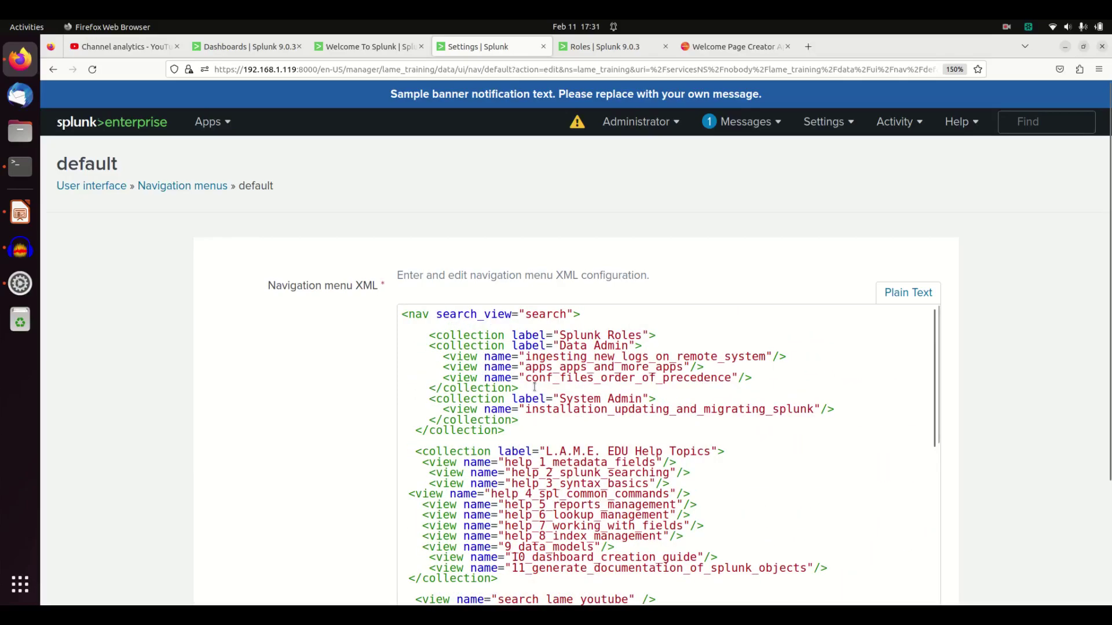
pyautogui.scroll(-12, 536, 390)
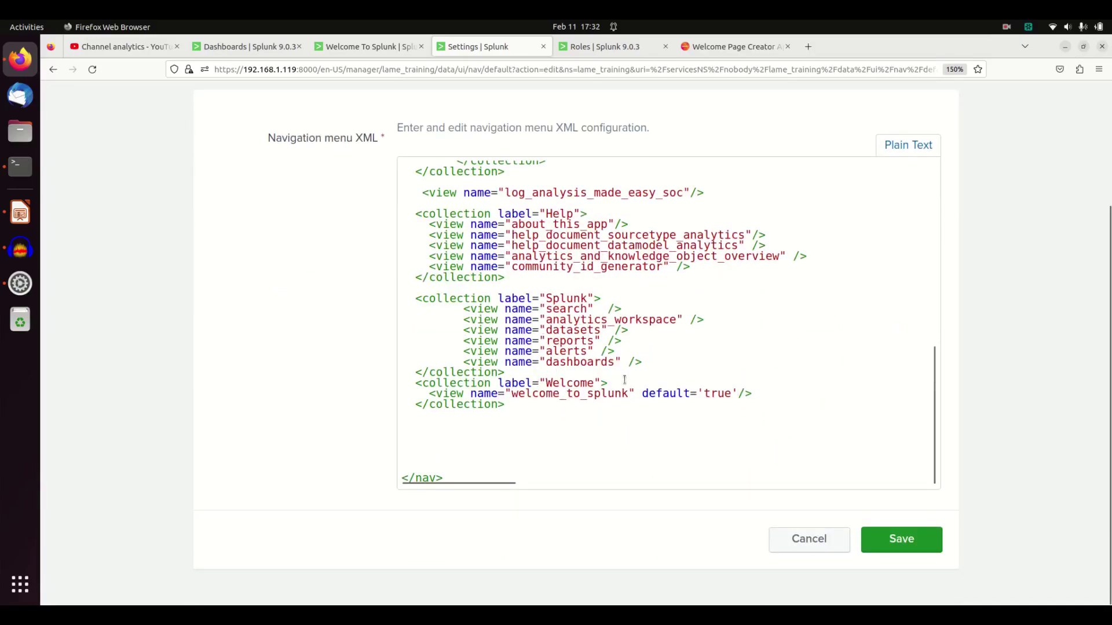
pyautogui.doubleClick(582, 384)
pyautogui.doubleClick(591, 393)
pyautogui.scroll(15, 579, 371)
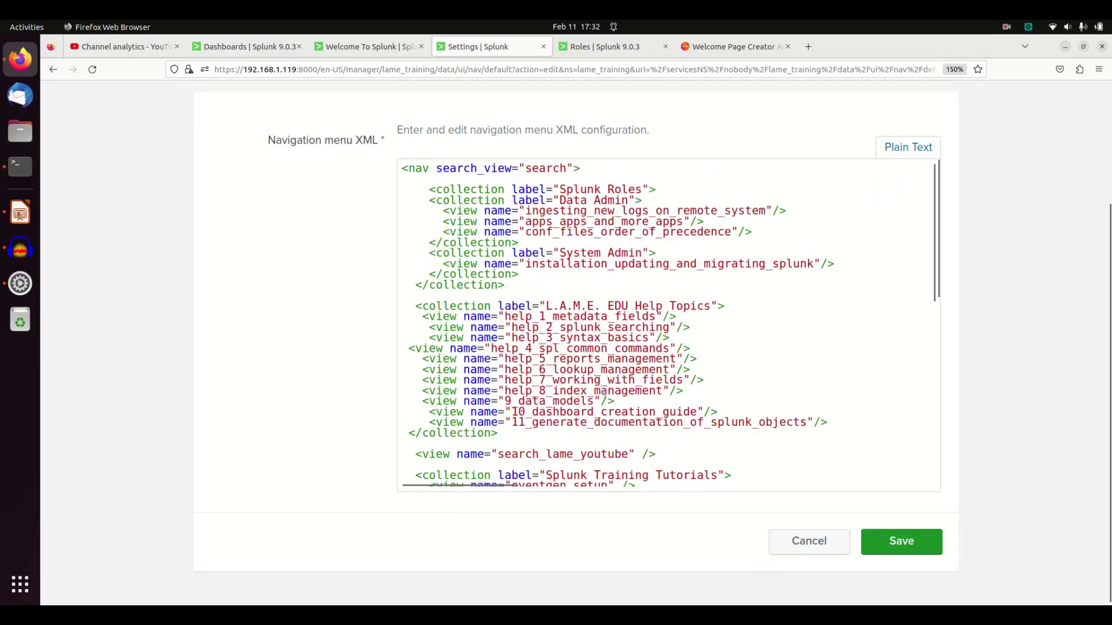
pyautogui.doubleClick(557, 317)
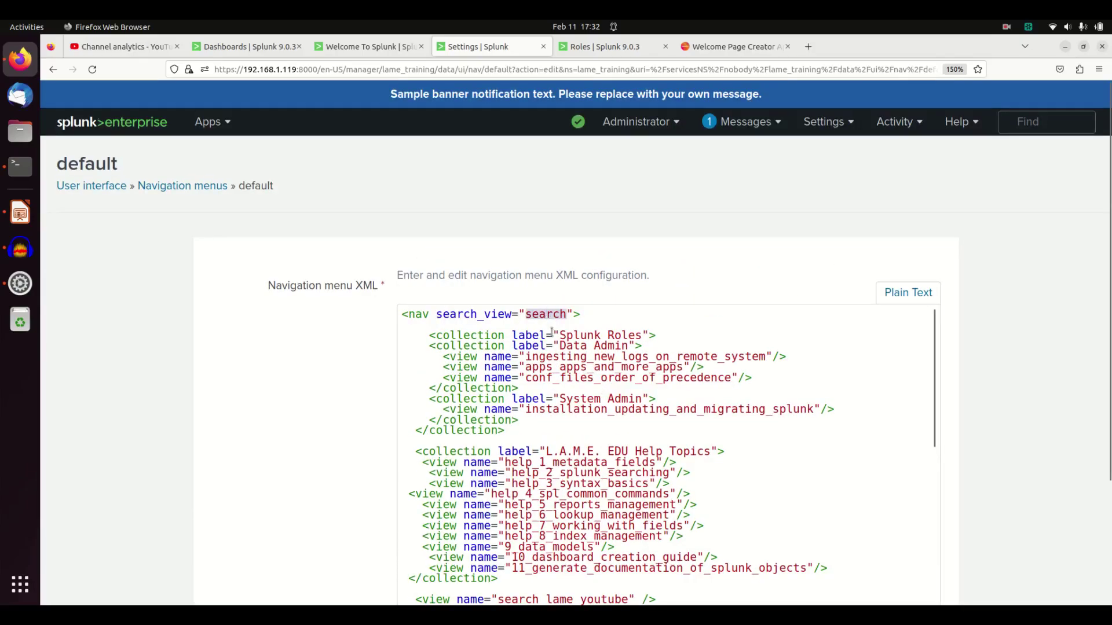
pyautogui.scroll(-10, 695, 399)
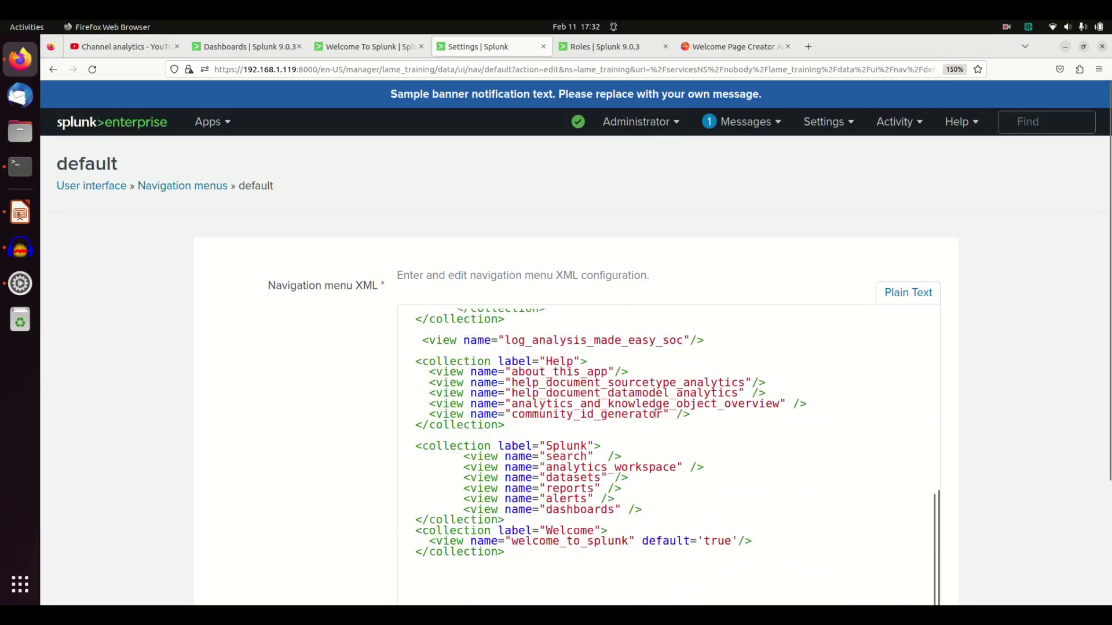
# Save the navigation XML, reload the Welcome To Splunk tab, and reopen L.A.M.E. EDU from Apps
pyautogui.click(890, 535)
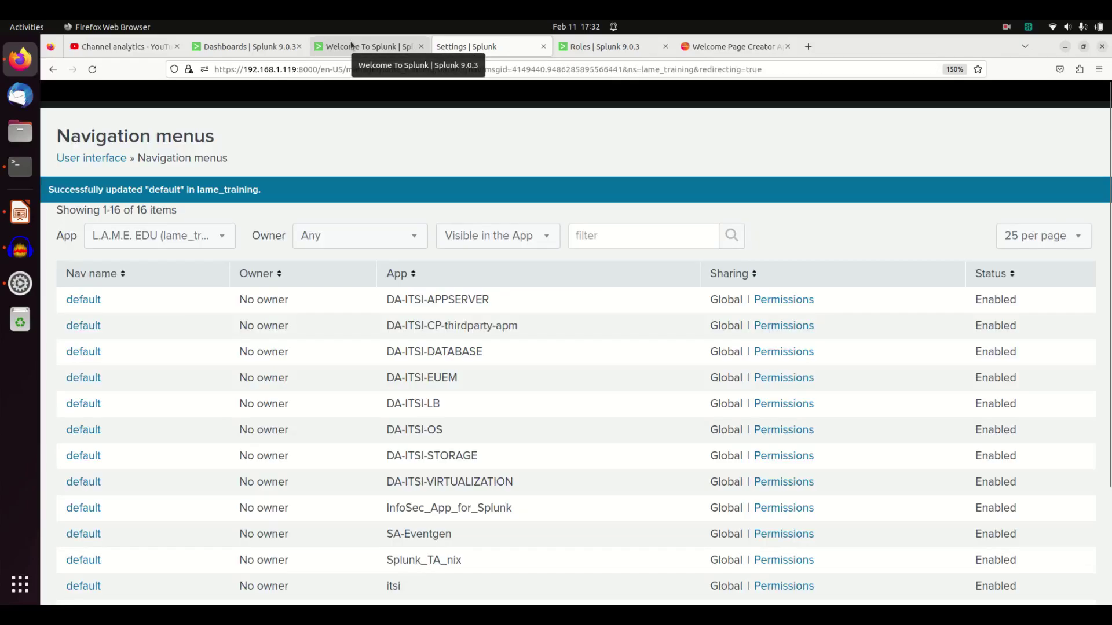
pyautogui.click(350, 46)
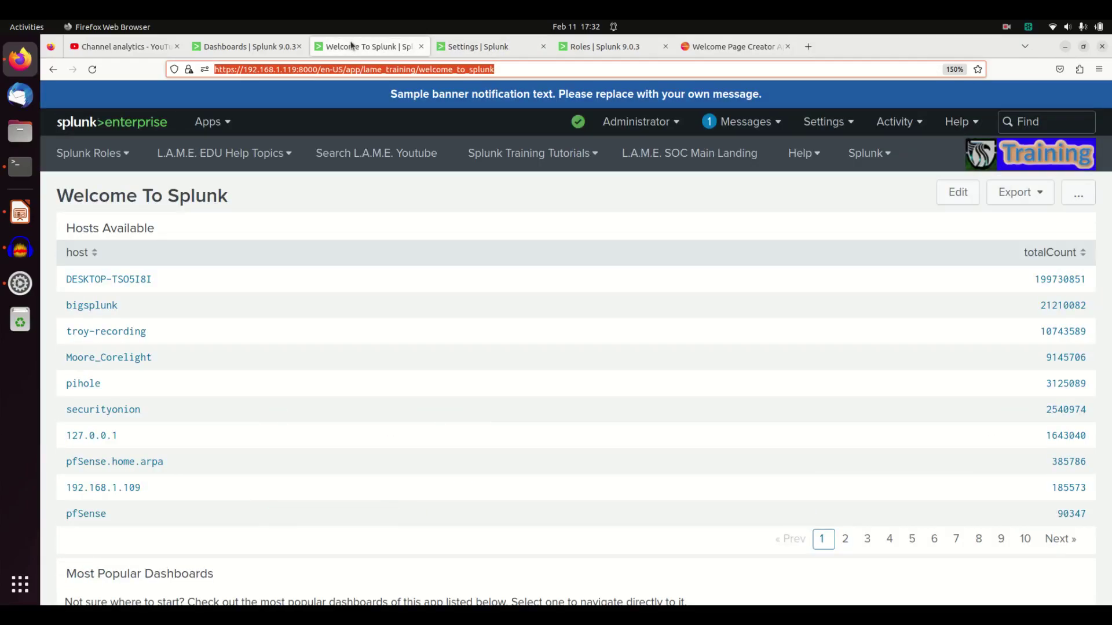
pyautogui.click(97, 69)
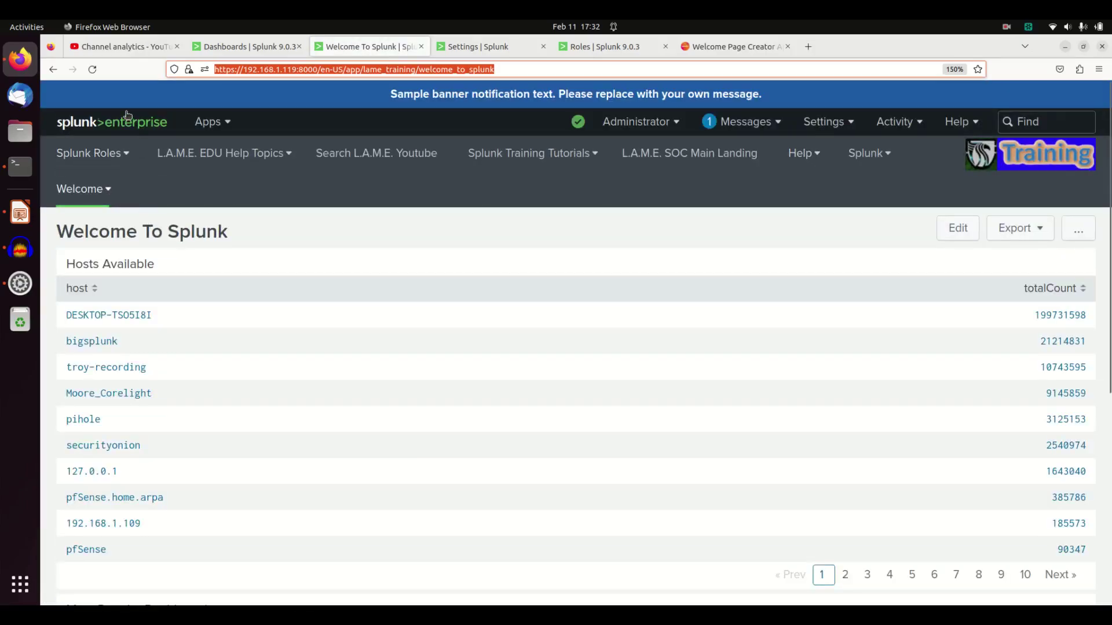
pyautogui.click(230, 122)
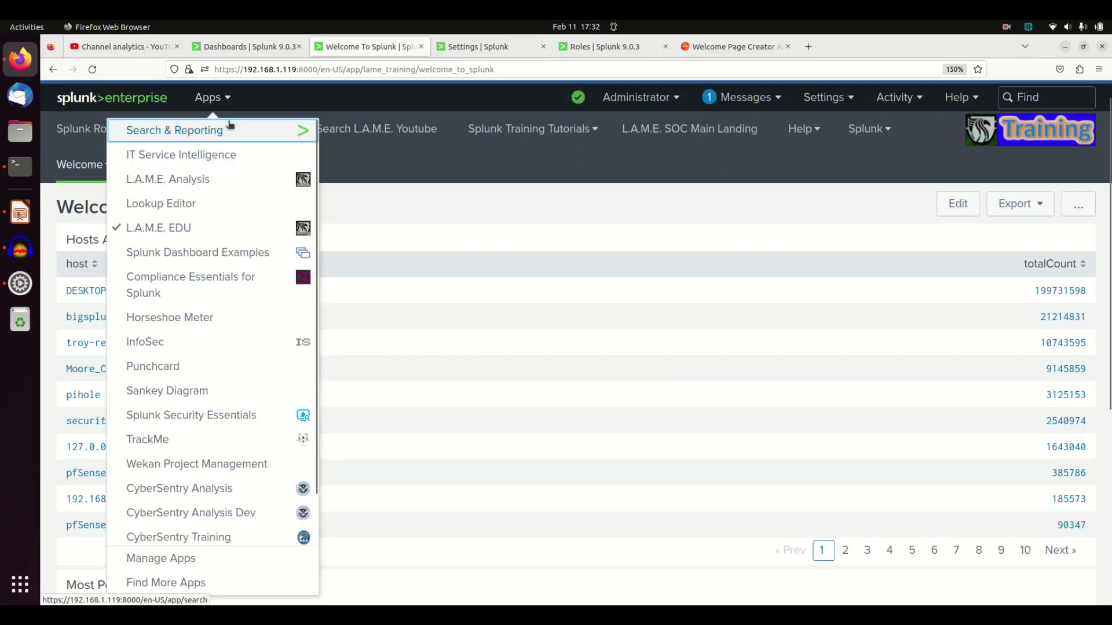
pyautogui.click(179, 228)
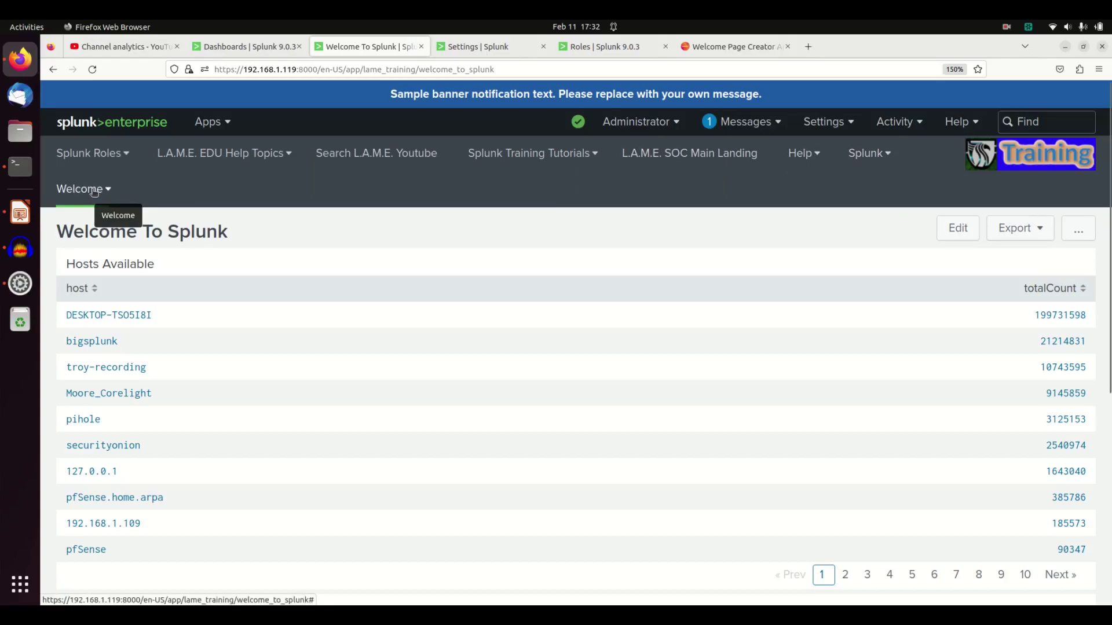
pyautogui.scroll(-2, 382, 316)
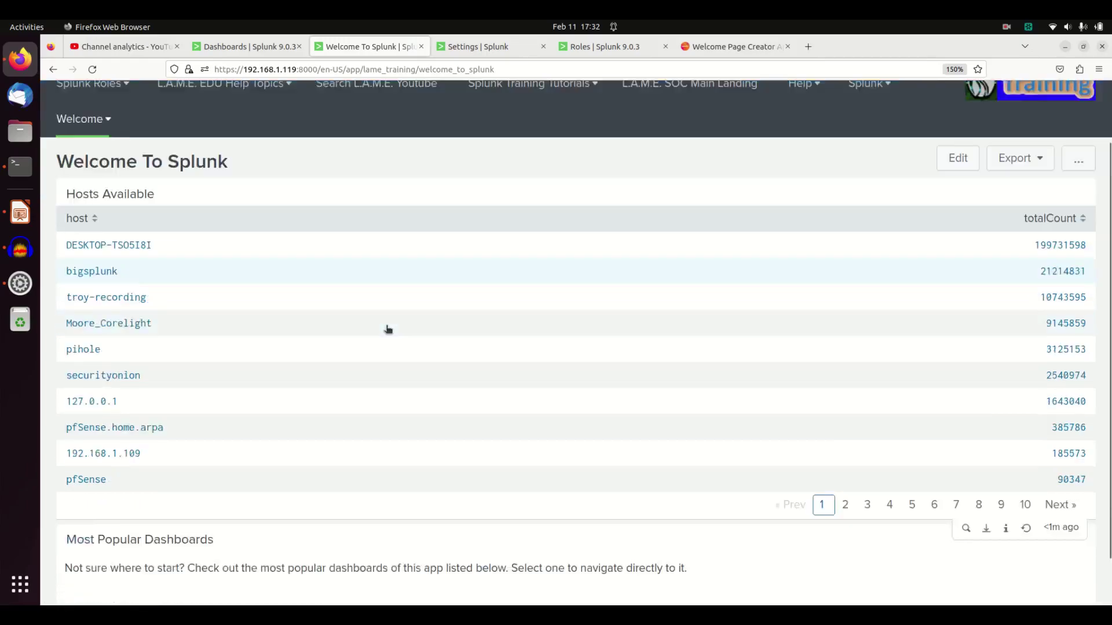
pyautogui.scroll(-2, 388, 329)
pyautogui.scroll(4, 382, 329)
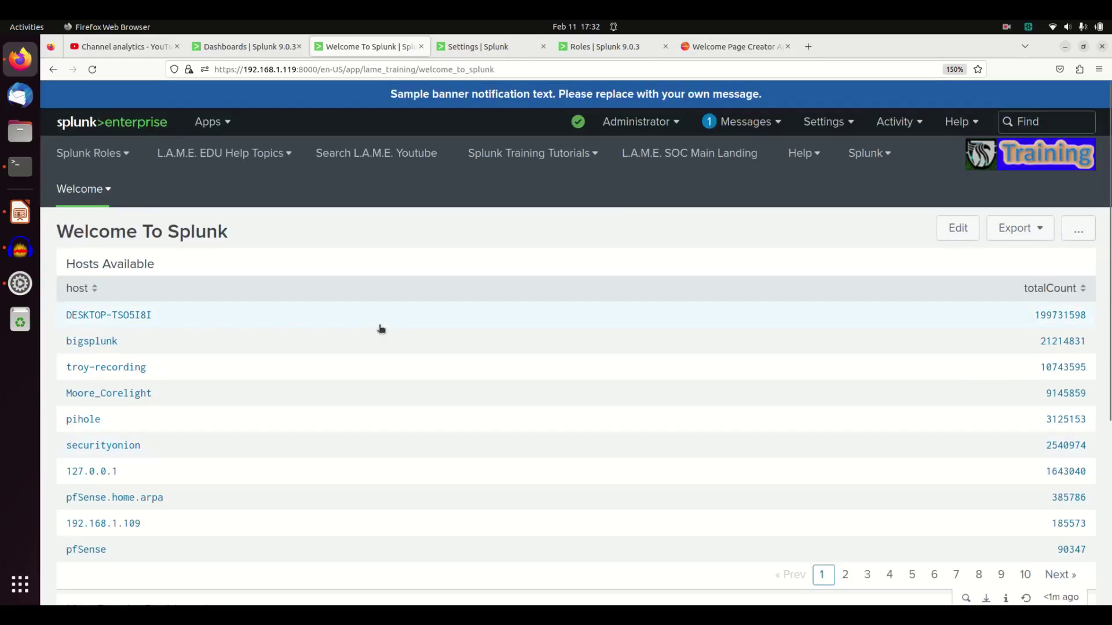